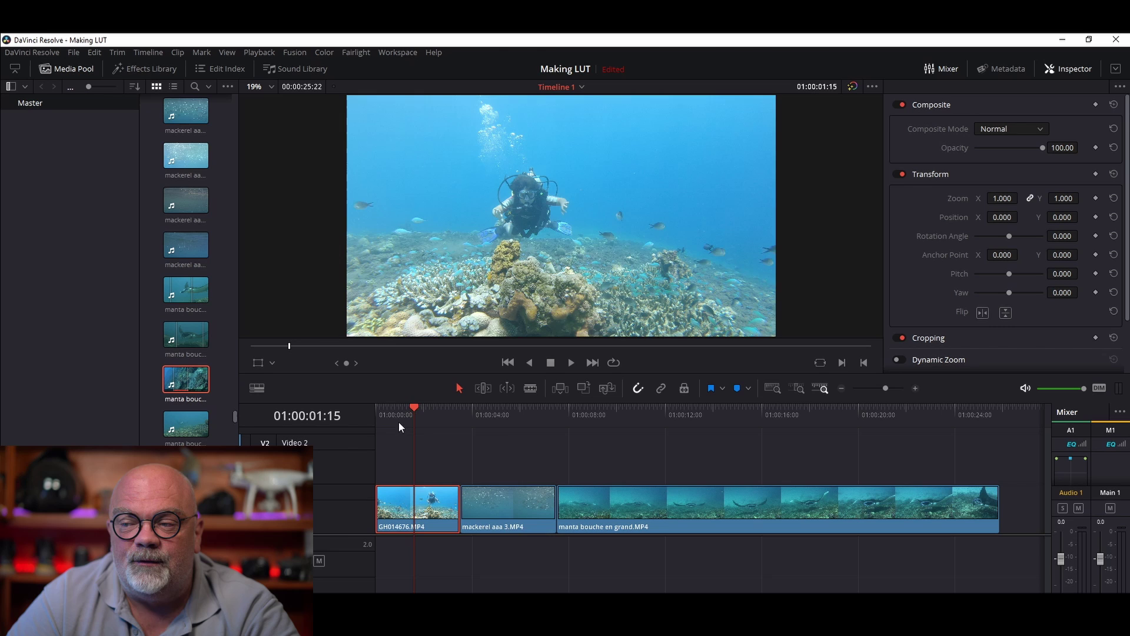
Step: Preview the mackerel and manta clips in the viewer, then return to the start of the diver clip
left_click(505, 506)
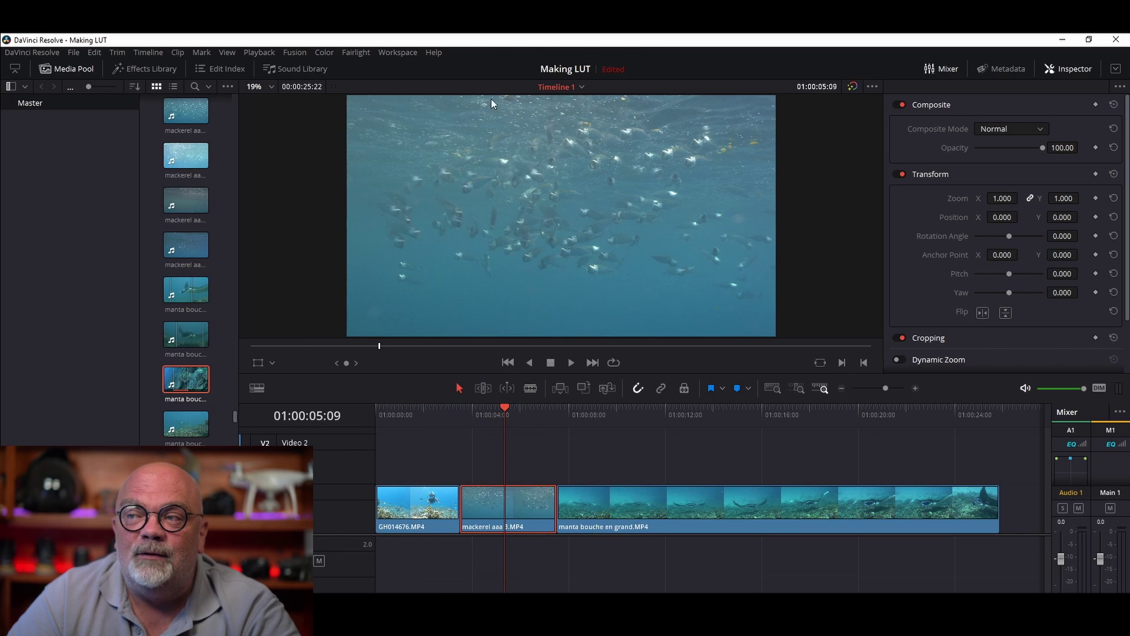
left_click(668, 412)
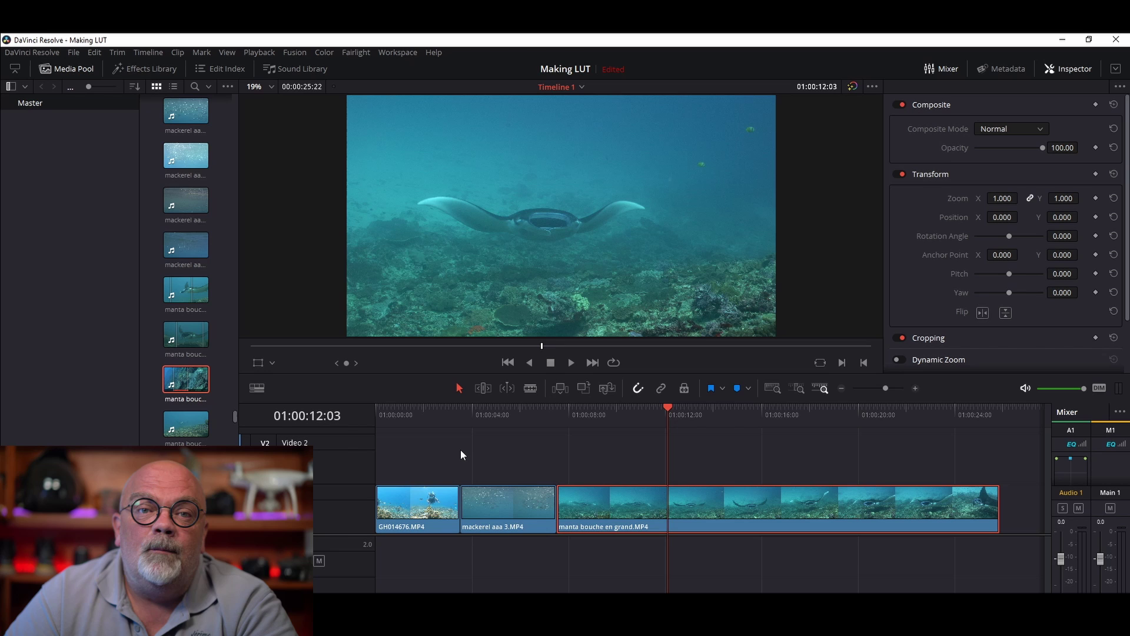
left_click(407, 408)
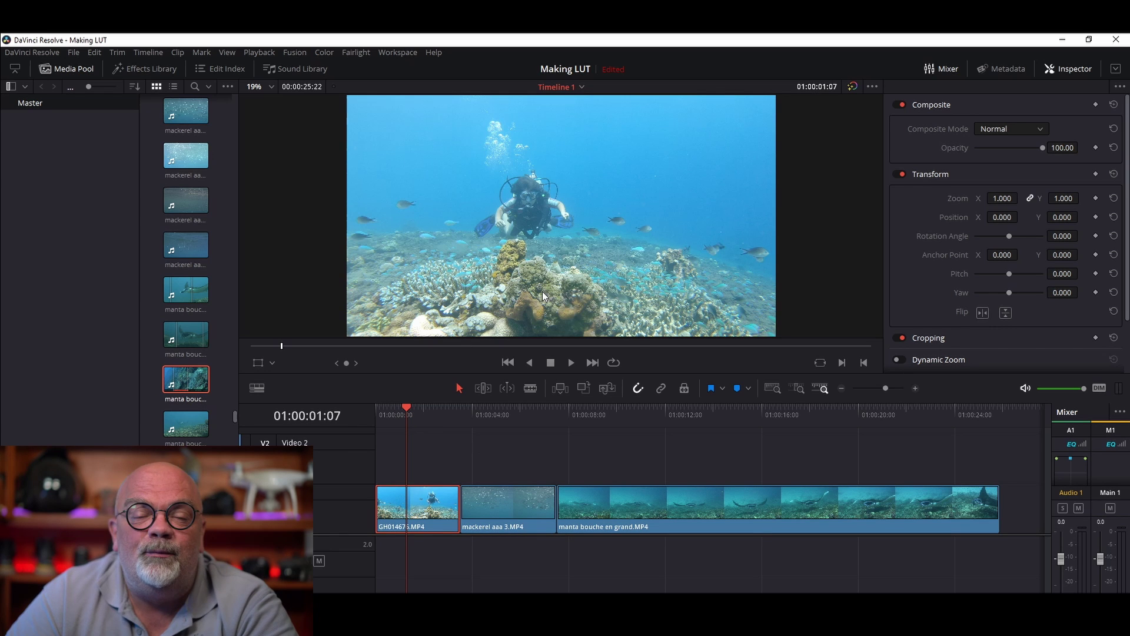
left_click(670, 408)
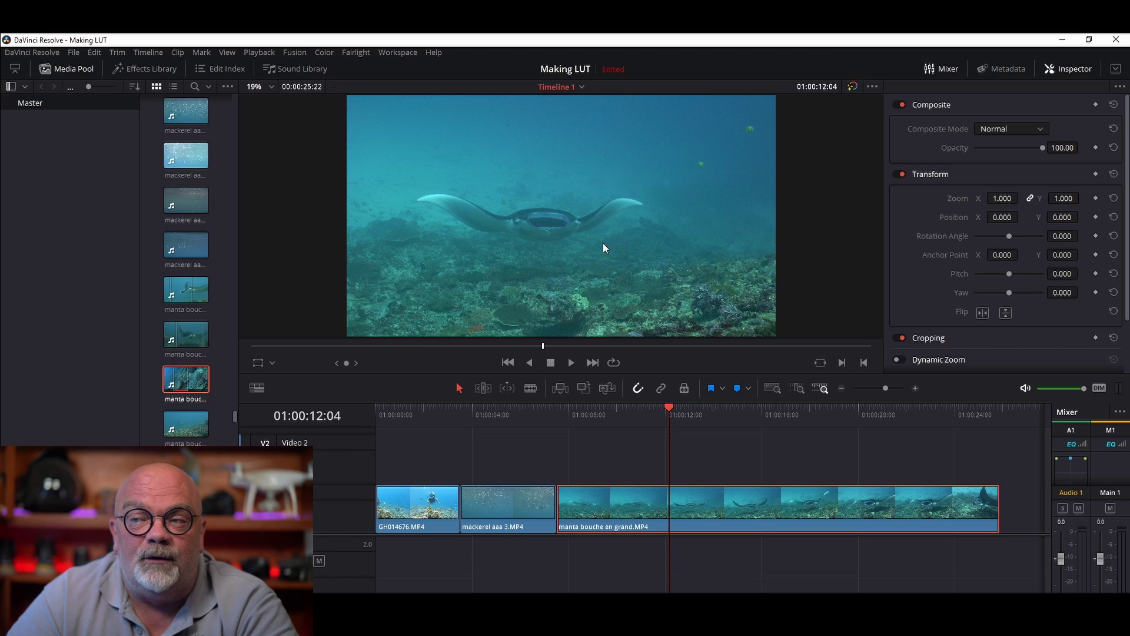
key("j")
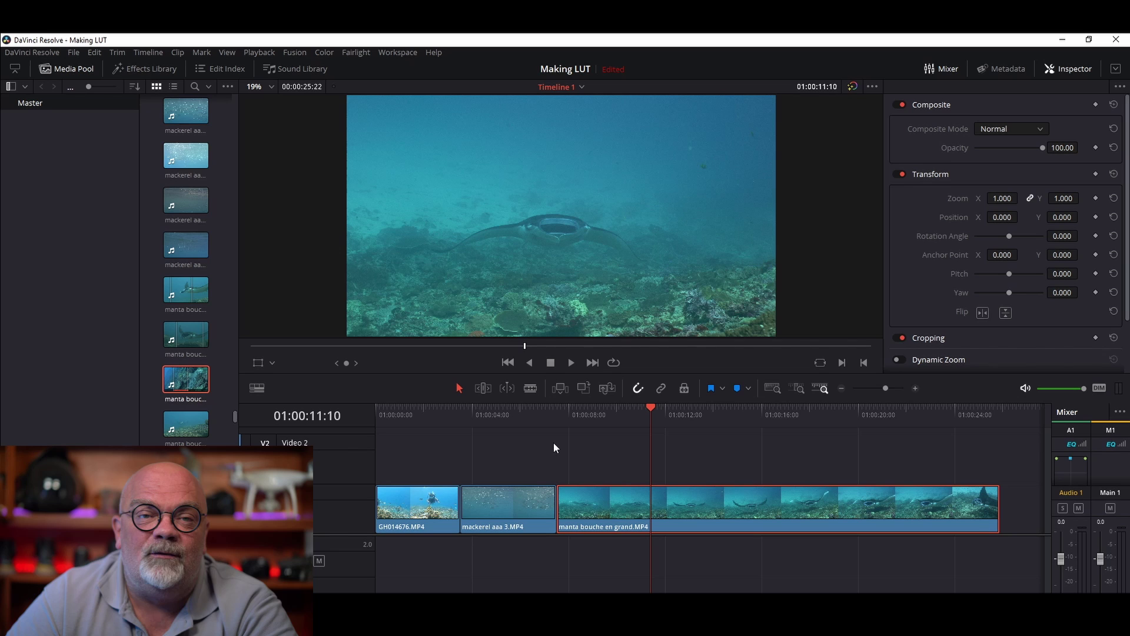
mouse_move(543, 503)
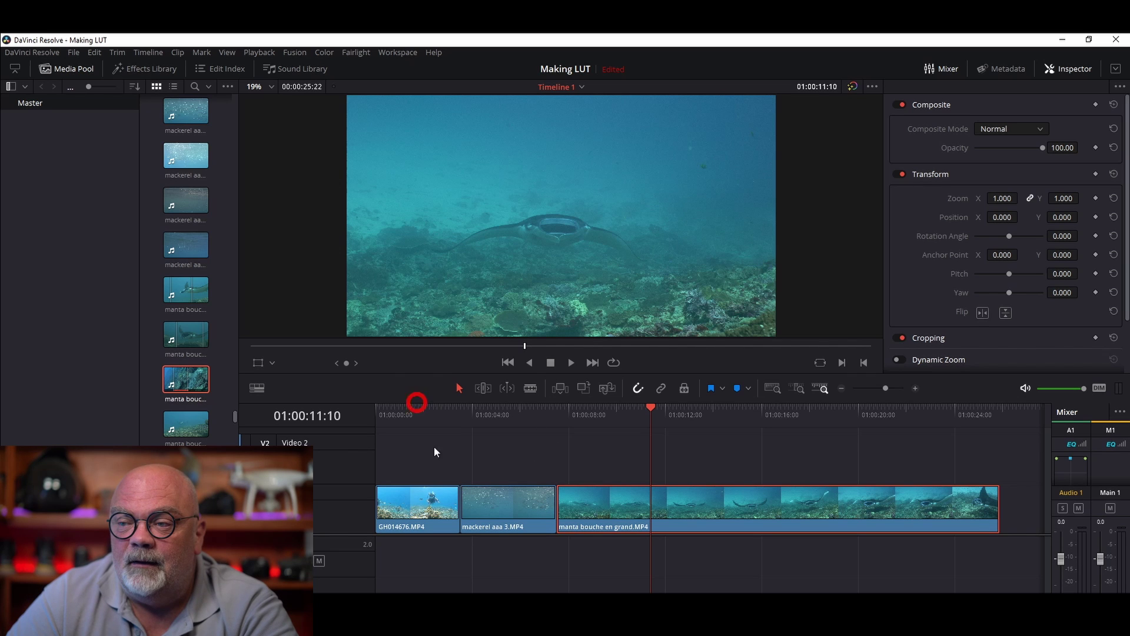
left_click(411, 407)
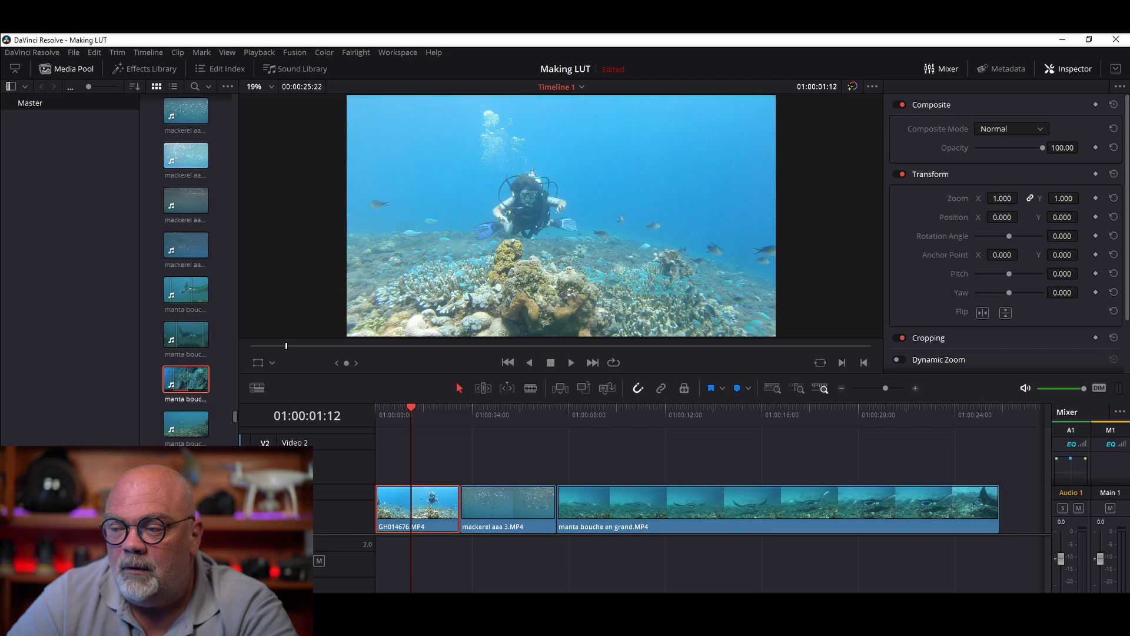
Step: On the Color page, tweak the Gain and Offset wheels on the diver's contrast node, then select the color node
key("shift+6")
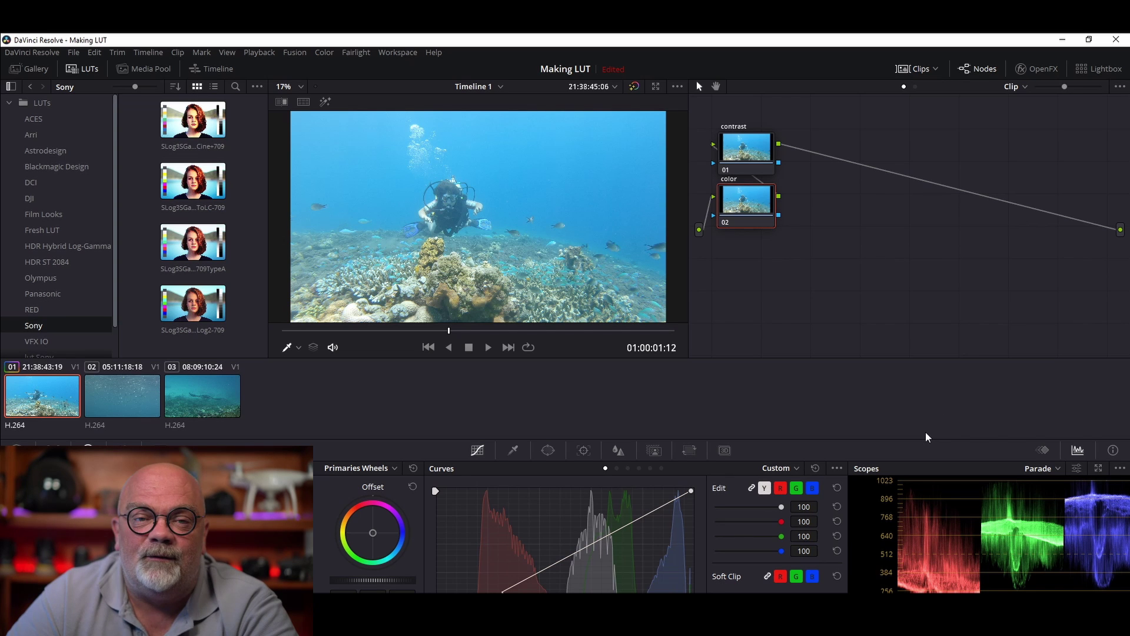
left_click(738, 152)
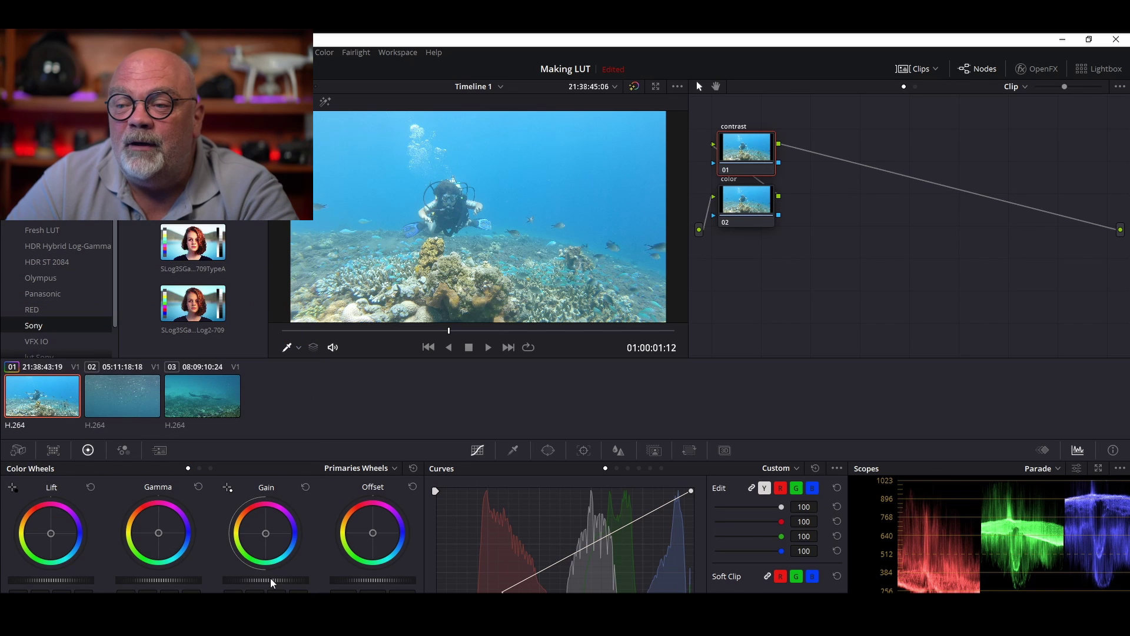
scroll(272, 580, "up", 5)
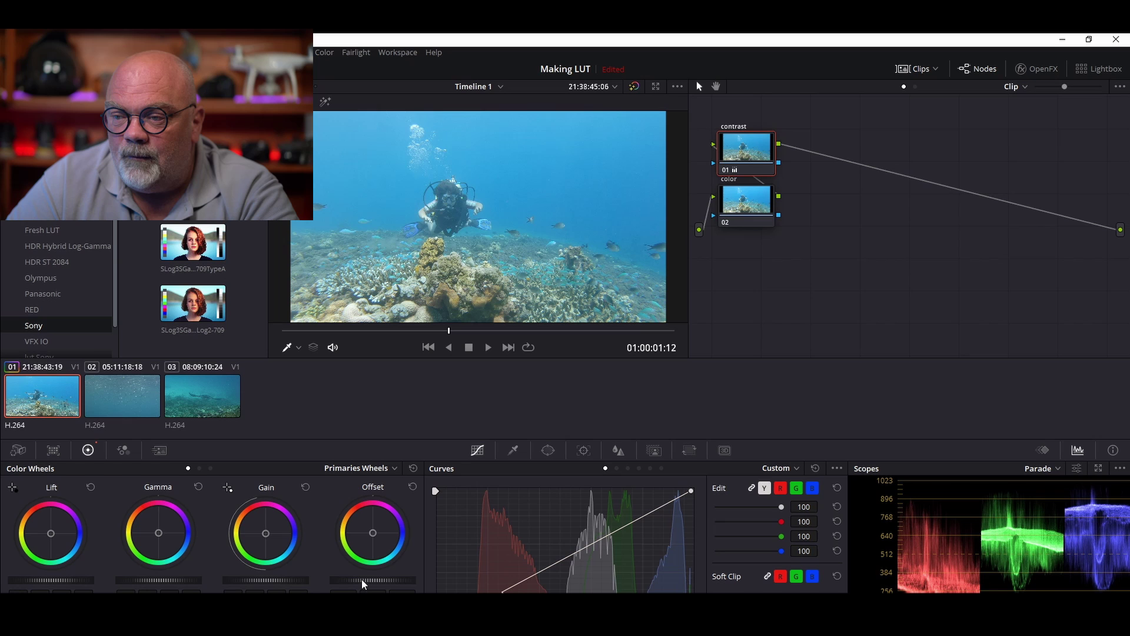
scroll(363, 581, "down", 2)
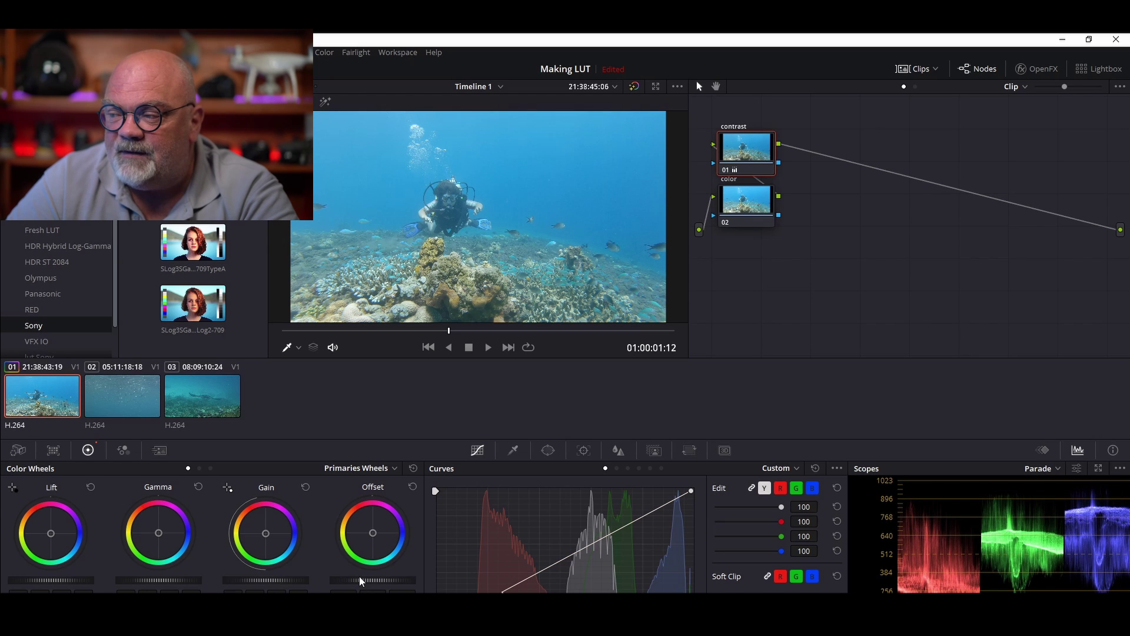
scroll(362, 582, "down", 1)
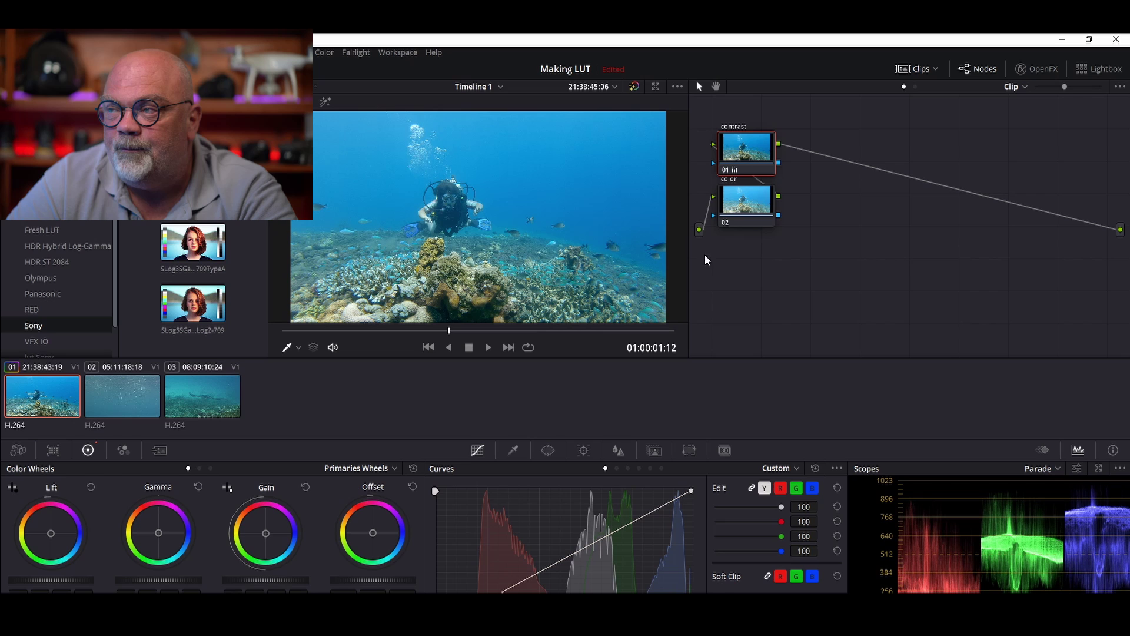
left_click(741, 202)
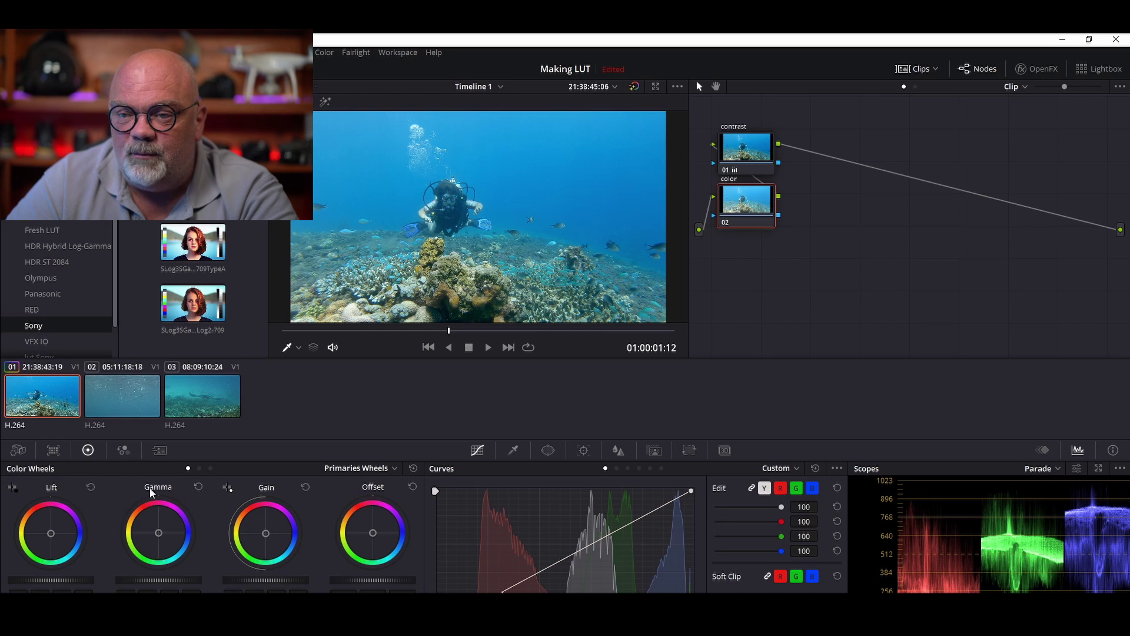
Step: In the RGB Mixer, nudge up Red Output's red and Green Output's green sliders
left_click(123, 450)
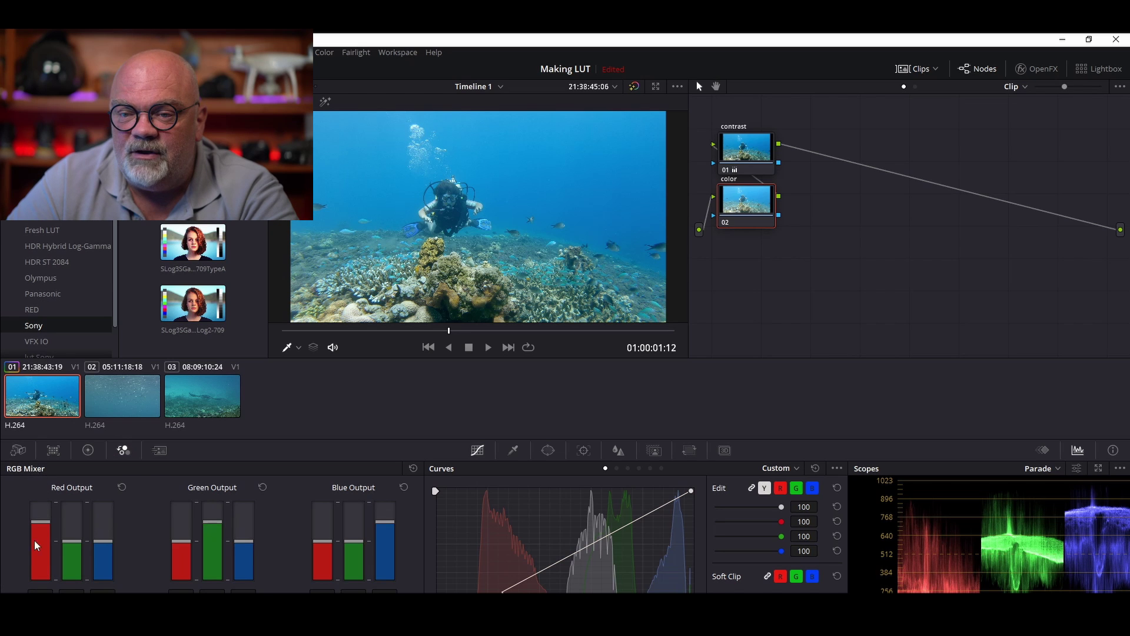
left_click_drag(37, 544, 39, 546)
left_click_drag(214, 542, 216, 544)
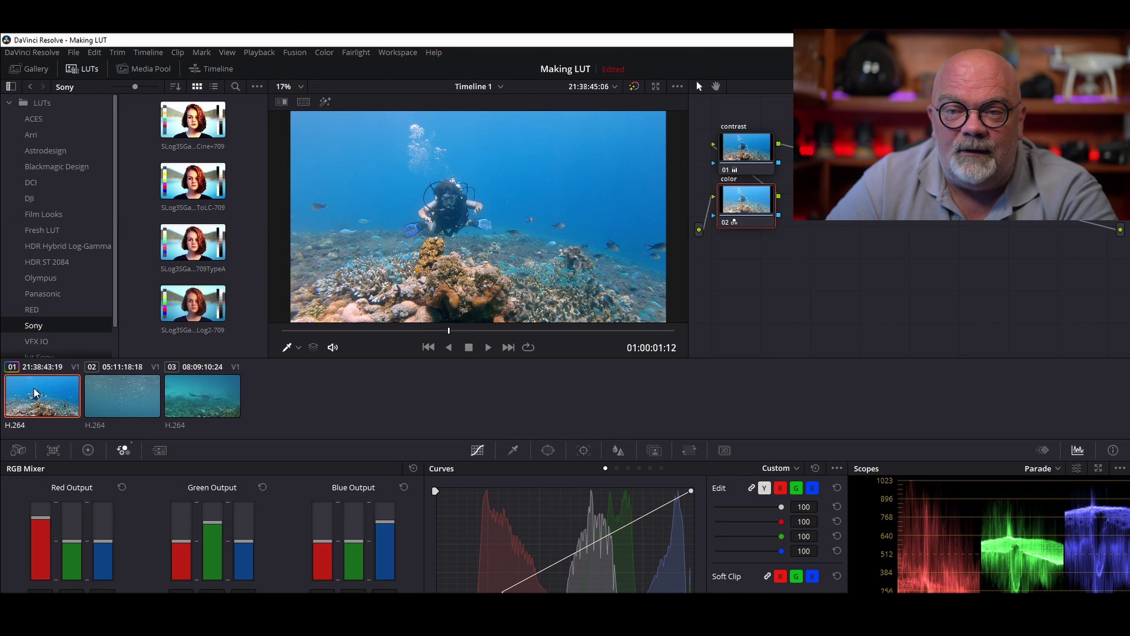
Step: Export the diver clip's grade as a 65-point cube 3D LUT named 'Gopro 6m'
right_click(35, 393)
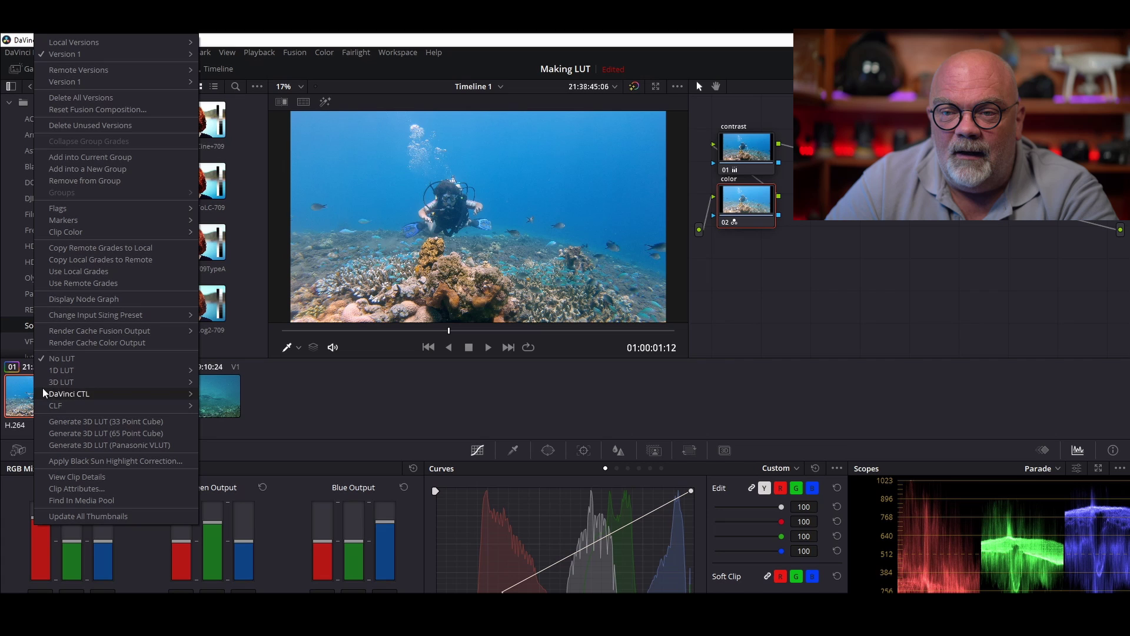
left_click(97, 434)
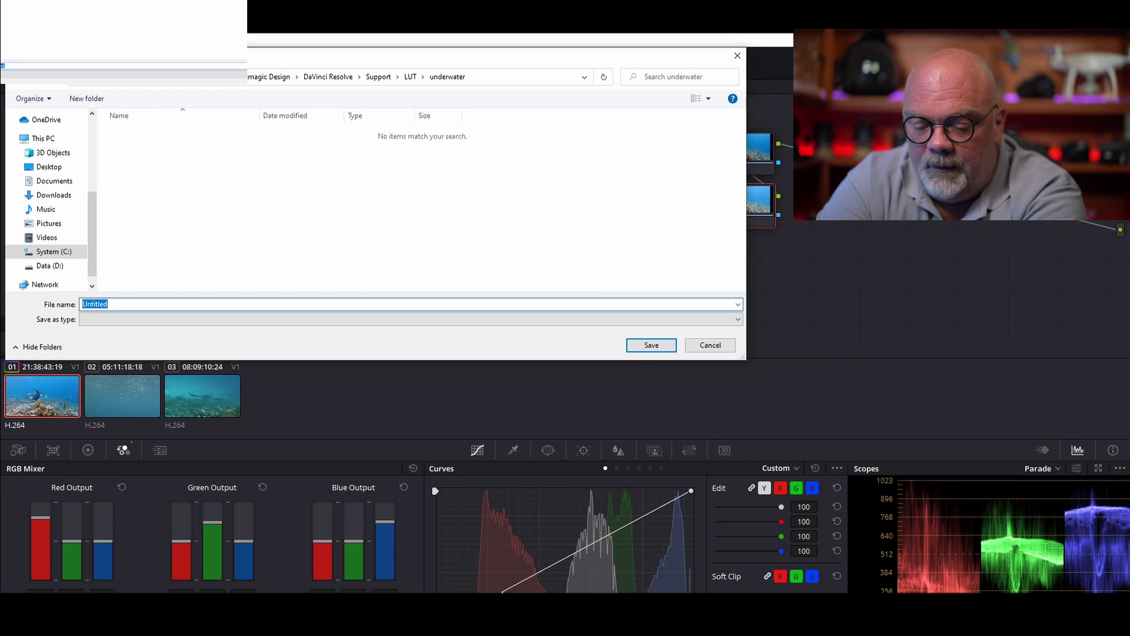
type("G")
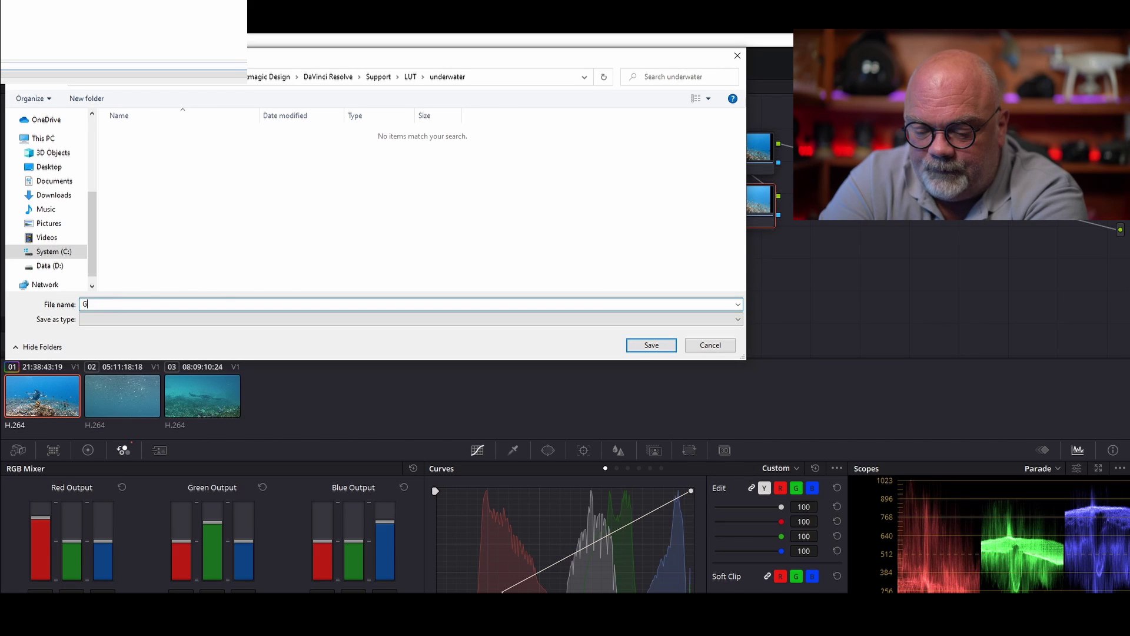
type("opro ")
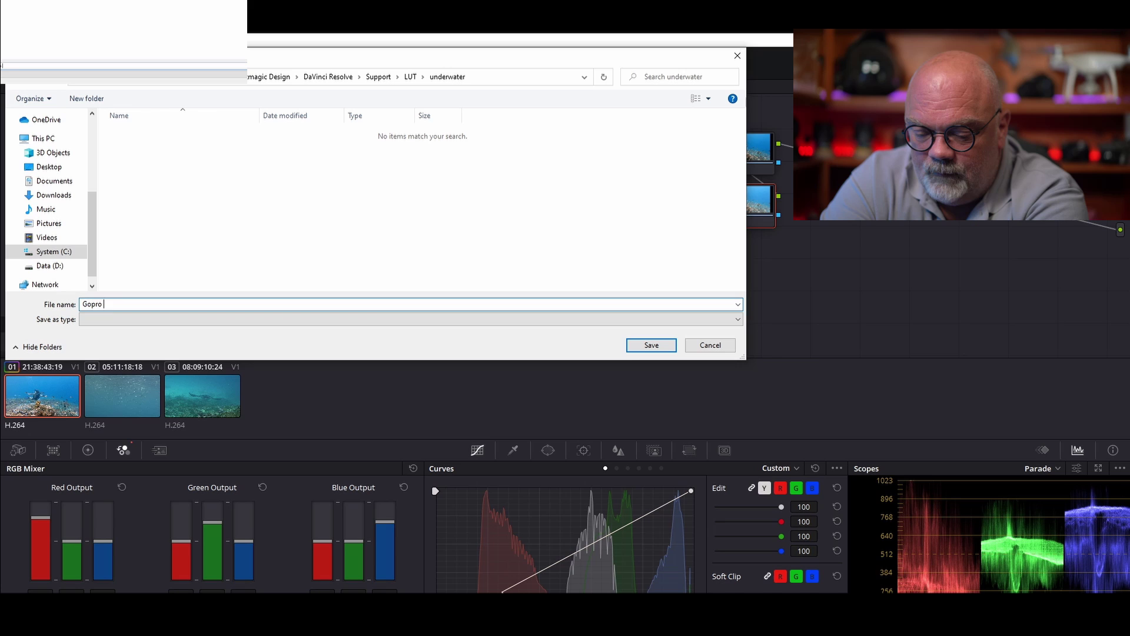
type("6m")
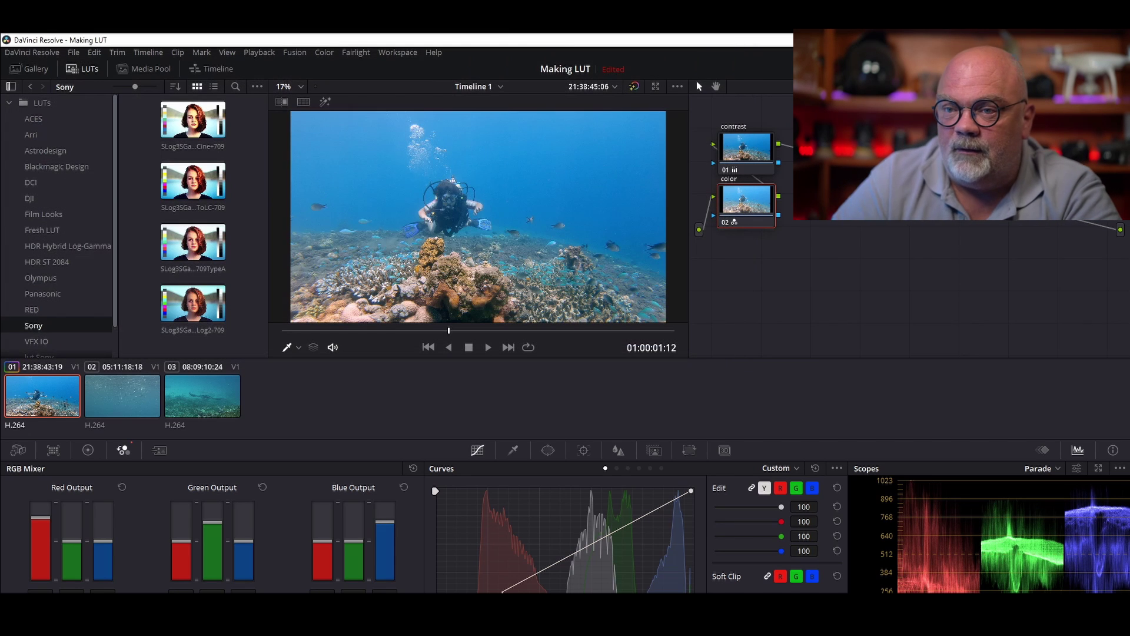
Step: Show the underwater folder in the LUT browser to find the new LUT
scroll(63, 283, "down", 2)
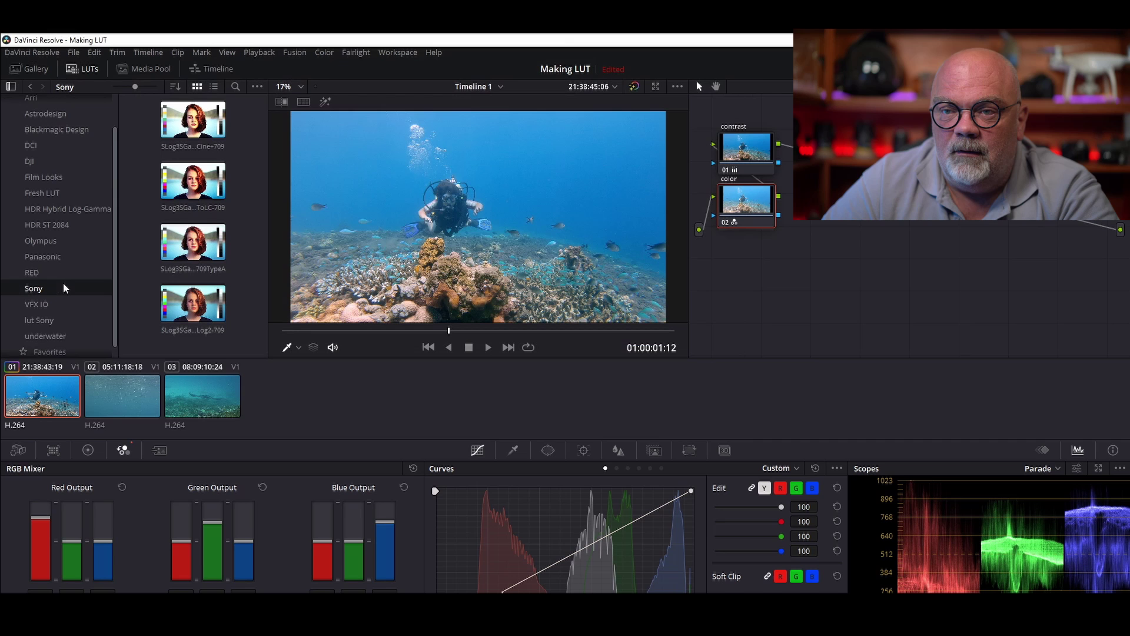
scroll(62, 286, "down", 1)
left_click(50, 321)
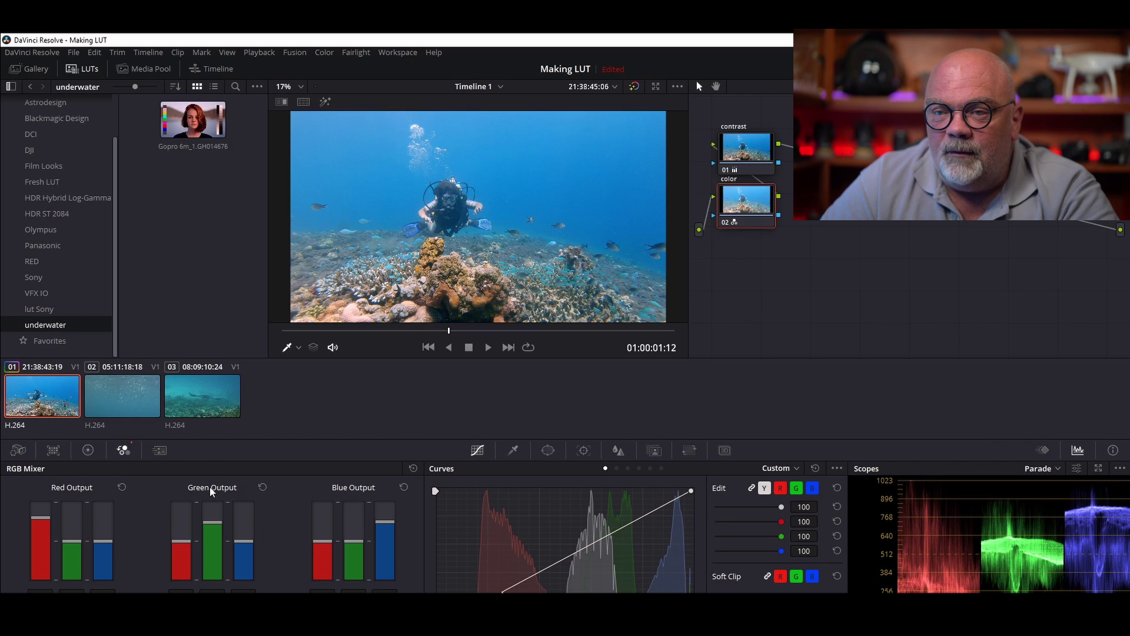
Step: On the mackerel clip, label node 01 as the contrast node and adjust its Lift wheel to set the shadows
left_click(122, 392)
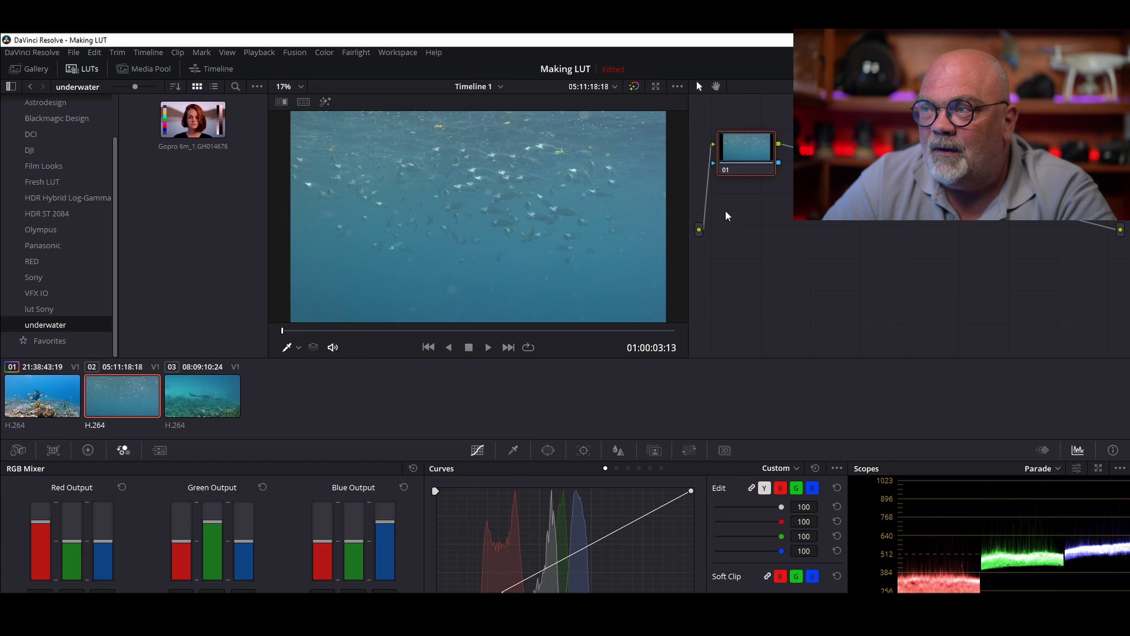
right_click(737, 139)
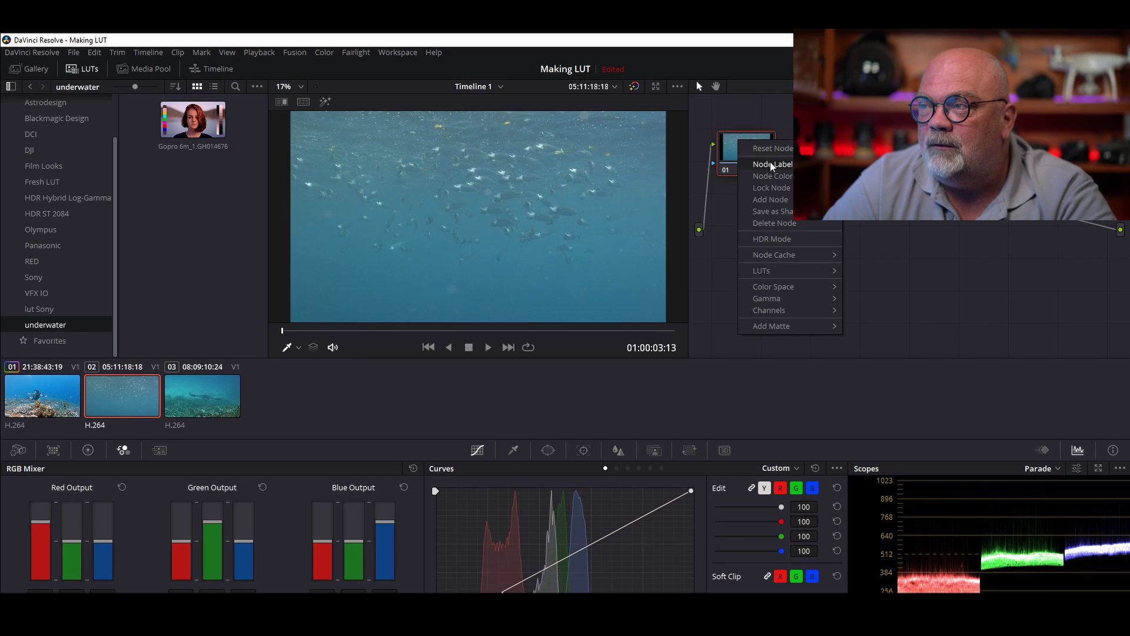
key("Escape")
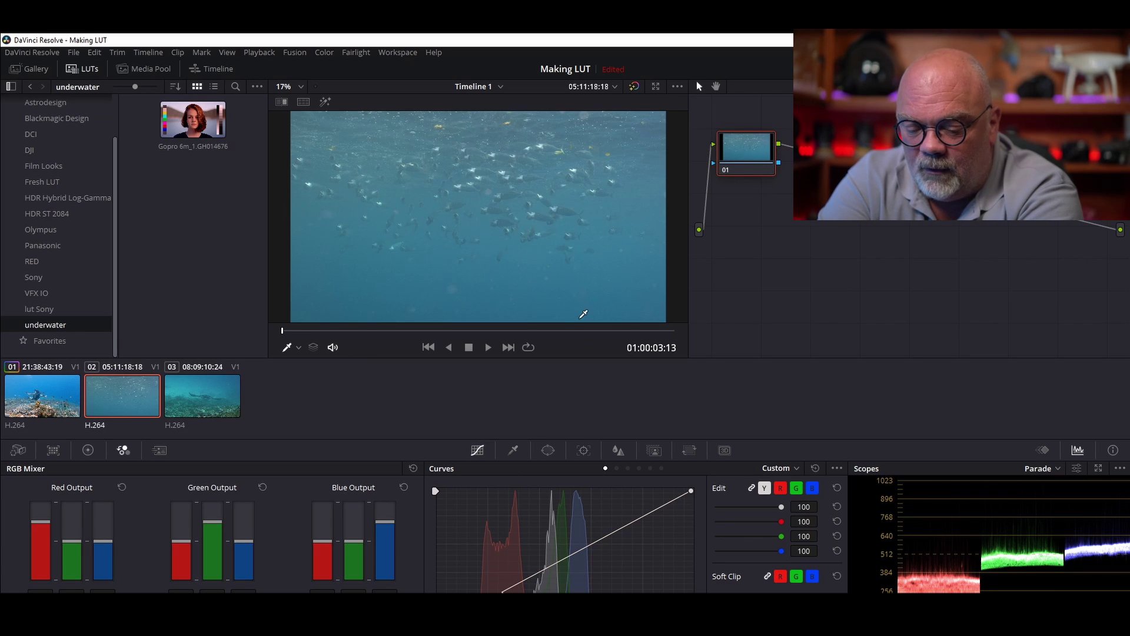
type("do")
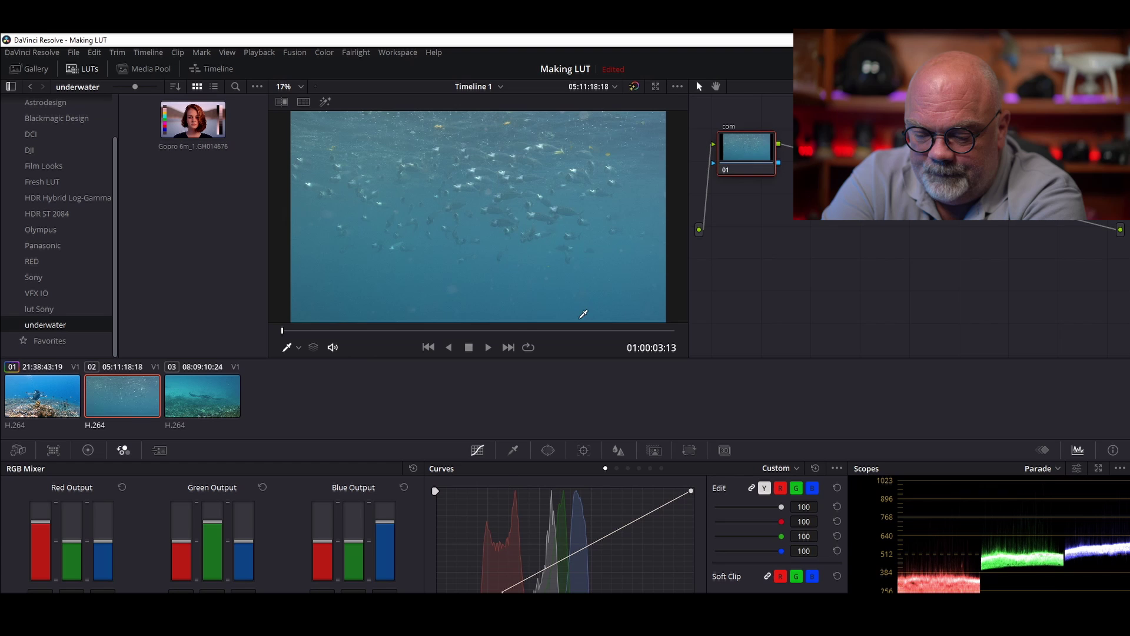
type("n")
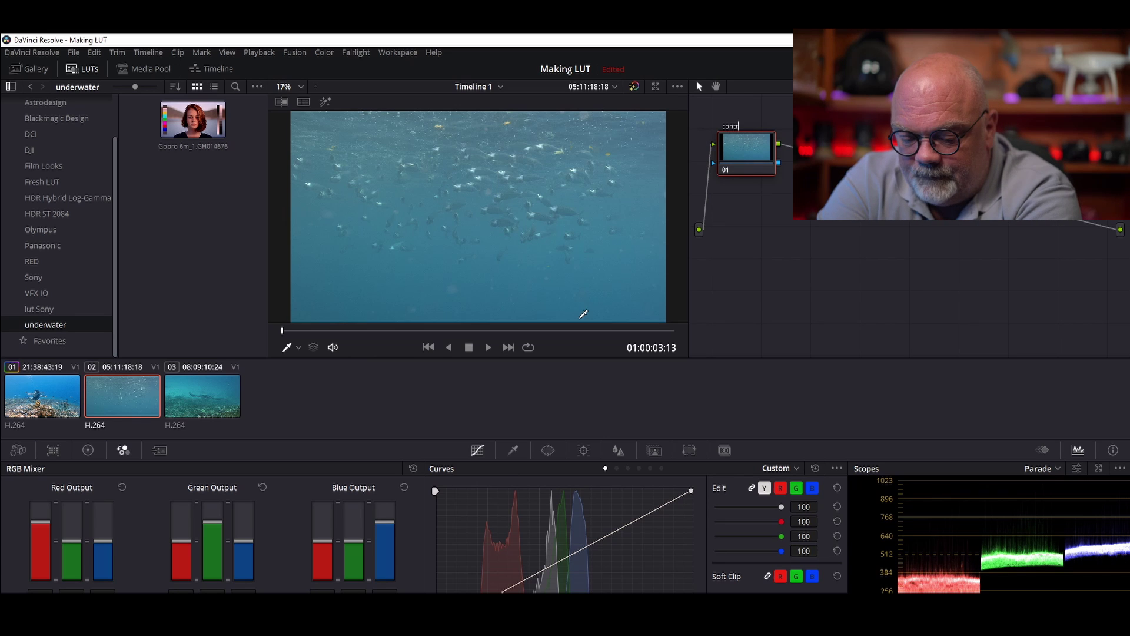
type("trast")
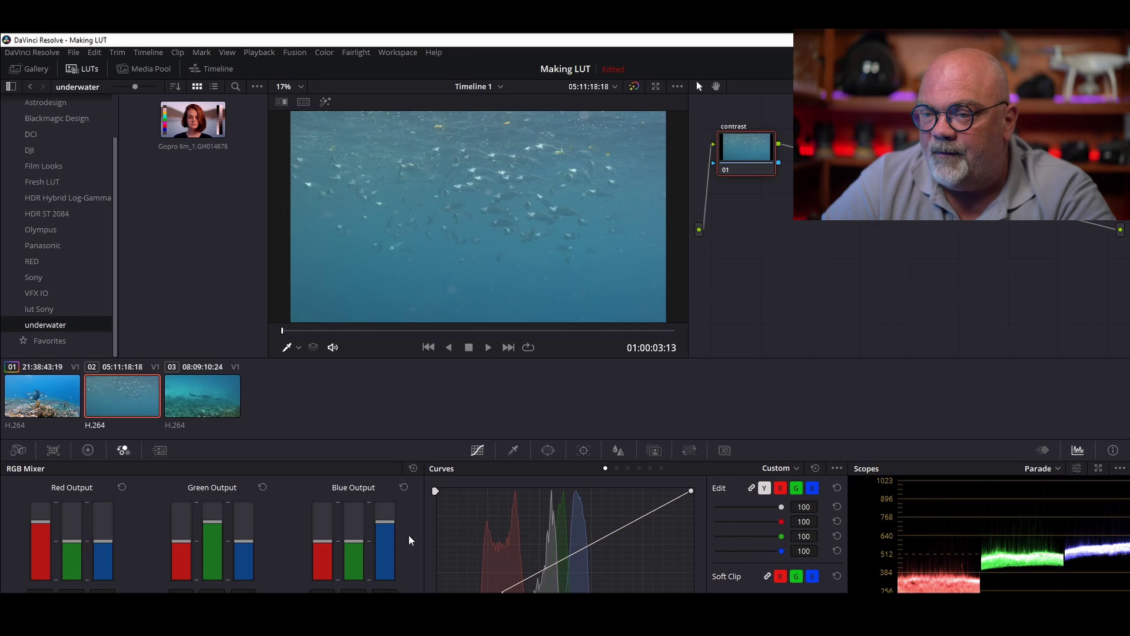
left_click(89, 450)
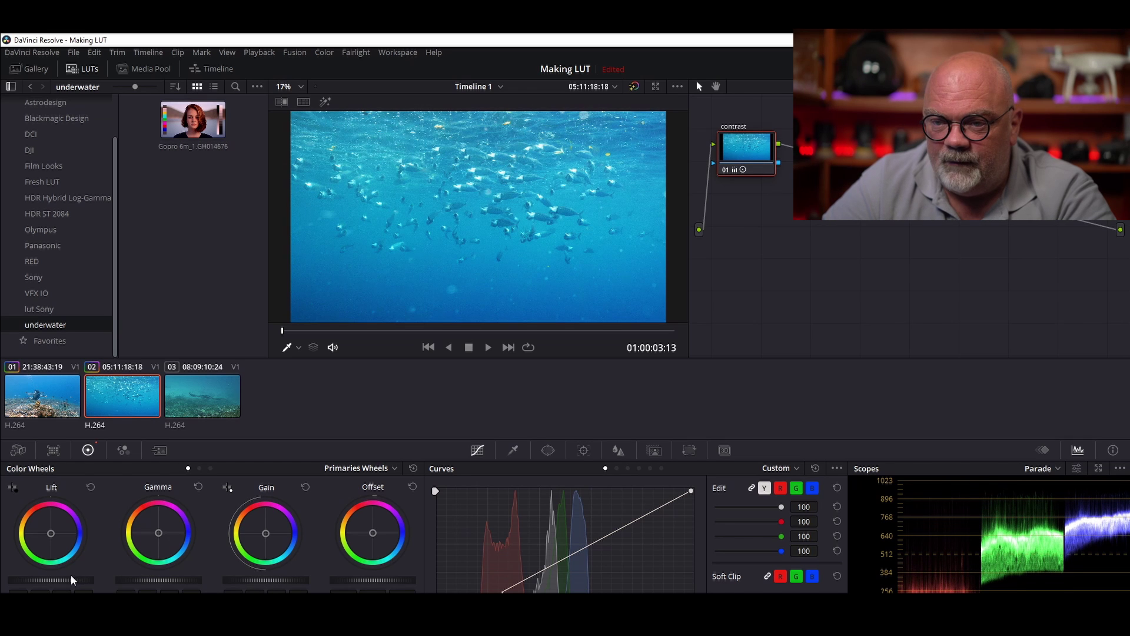
left_click_drag(71, 576, 69, 576)
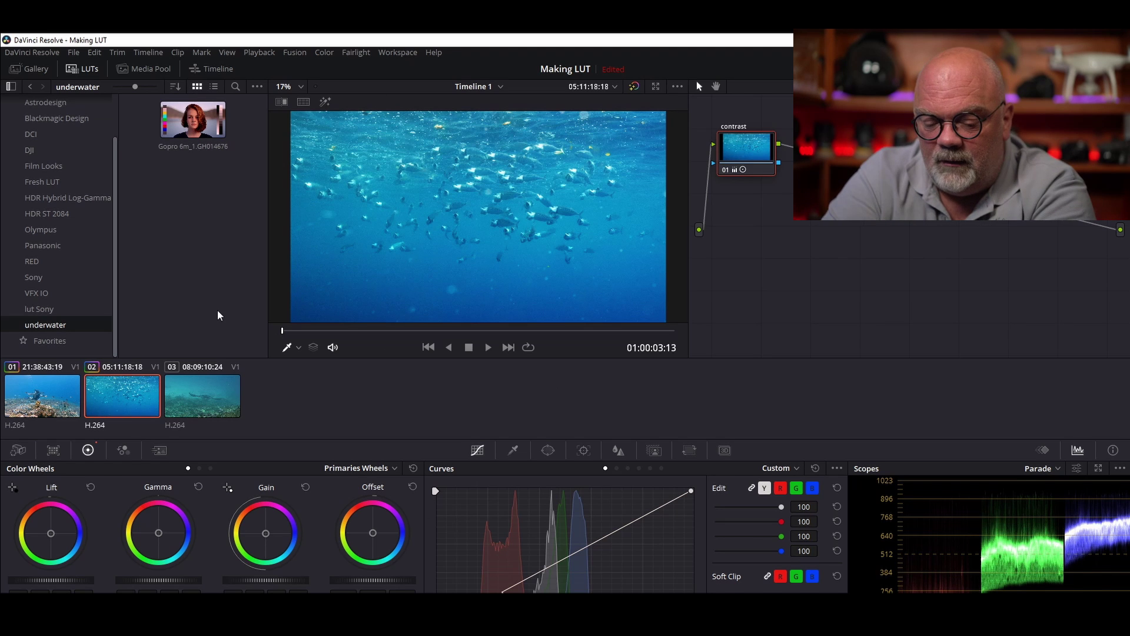
Step: Add a serial node after the contrast node and label it 'color'
key("alt+s")
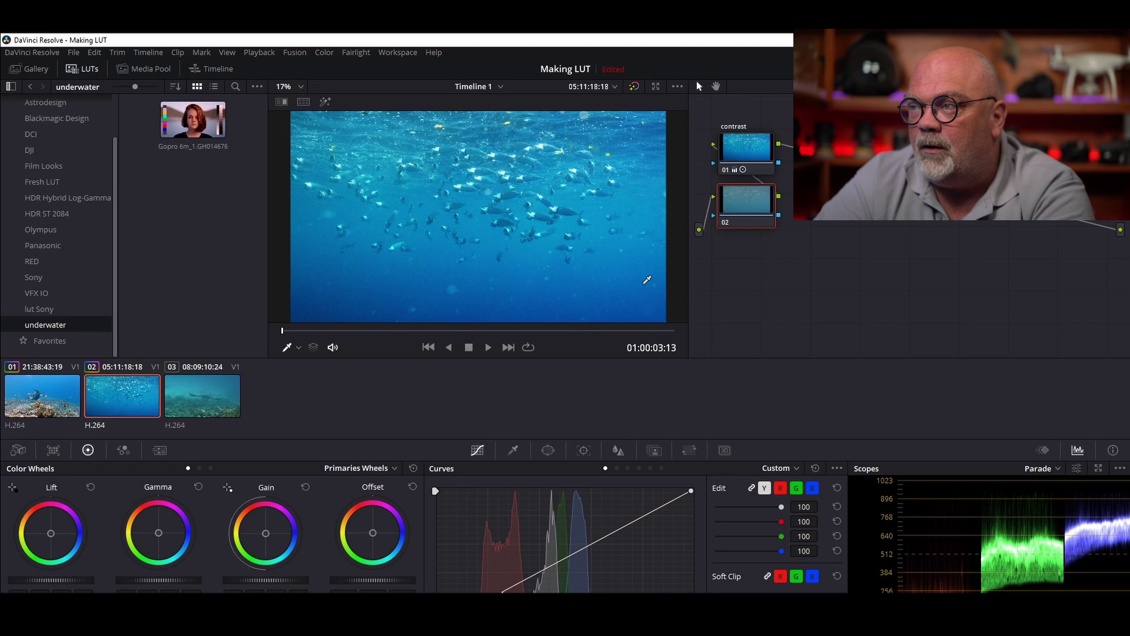
right_click(757, 212)
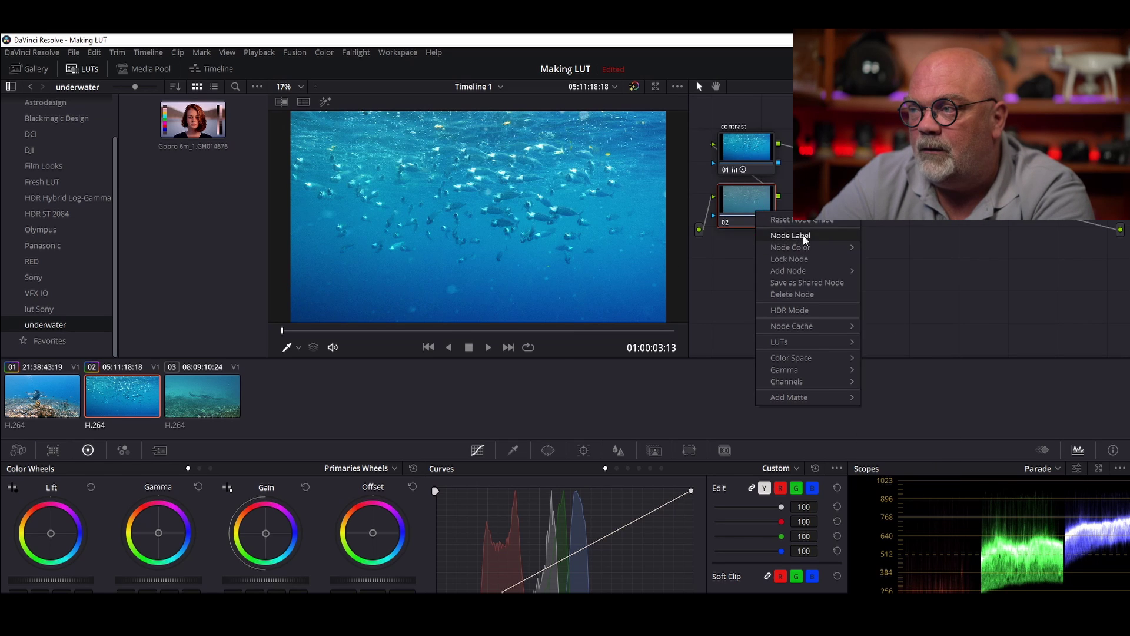
left_click(502, 464)
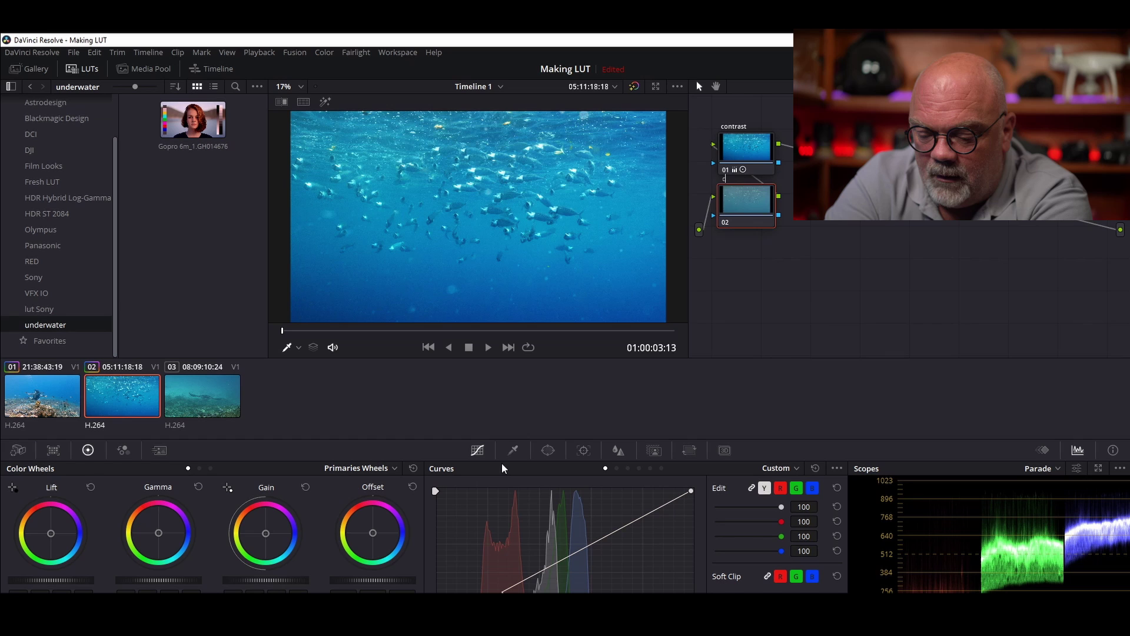
type("color")
key("Return")
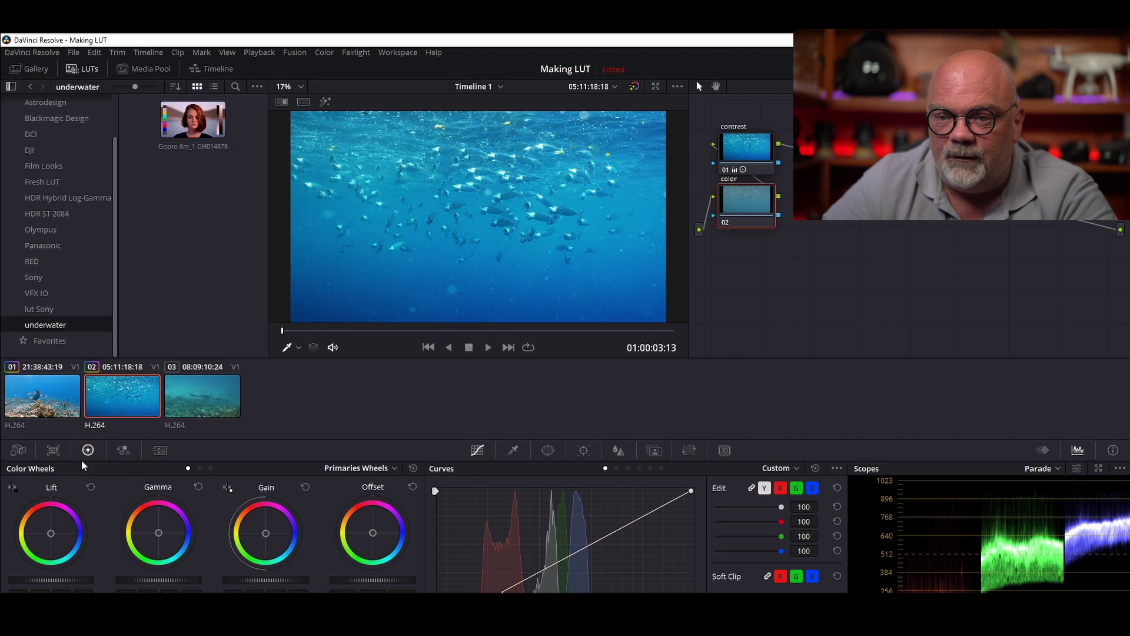
Step: Raise Red Output's red in the RGB Mixer and check the warmer grade at later frames
left_click(123, 450)
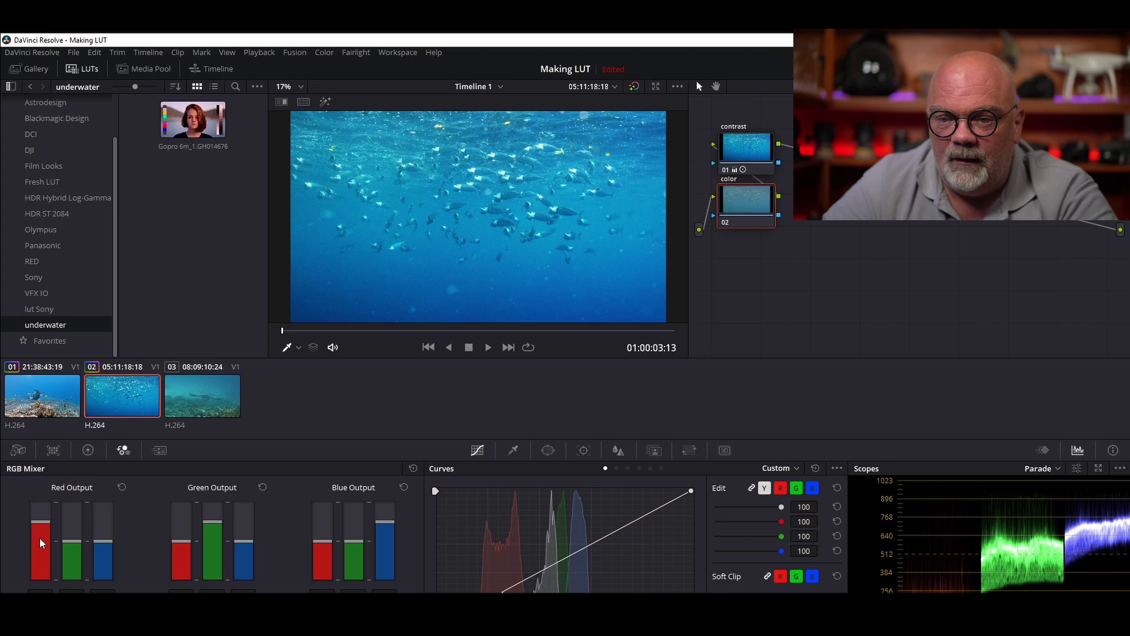
left_click_drag(40, 538, 40, 537)
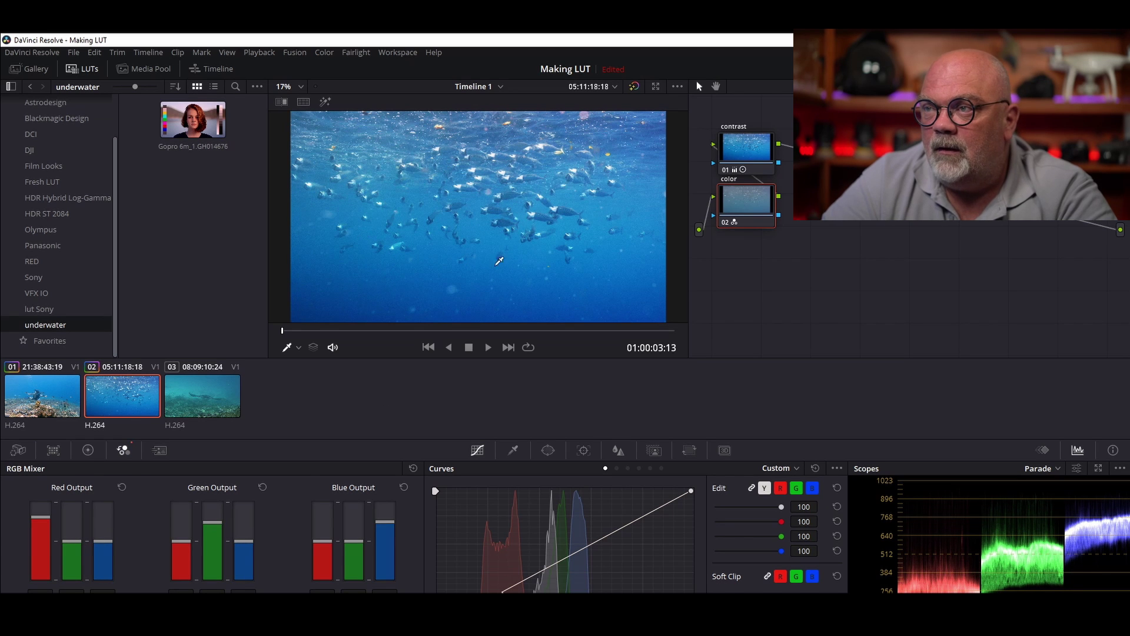
left_click(445, 331)
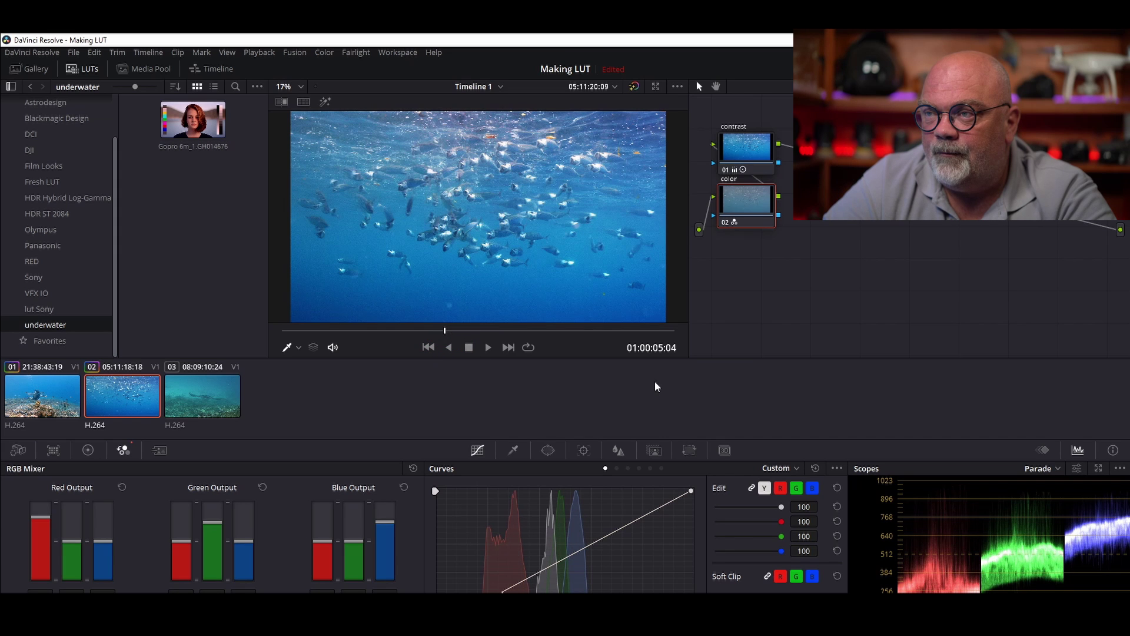
left_click(533, 329)
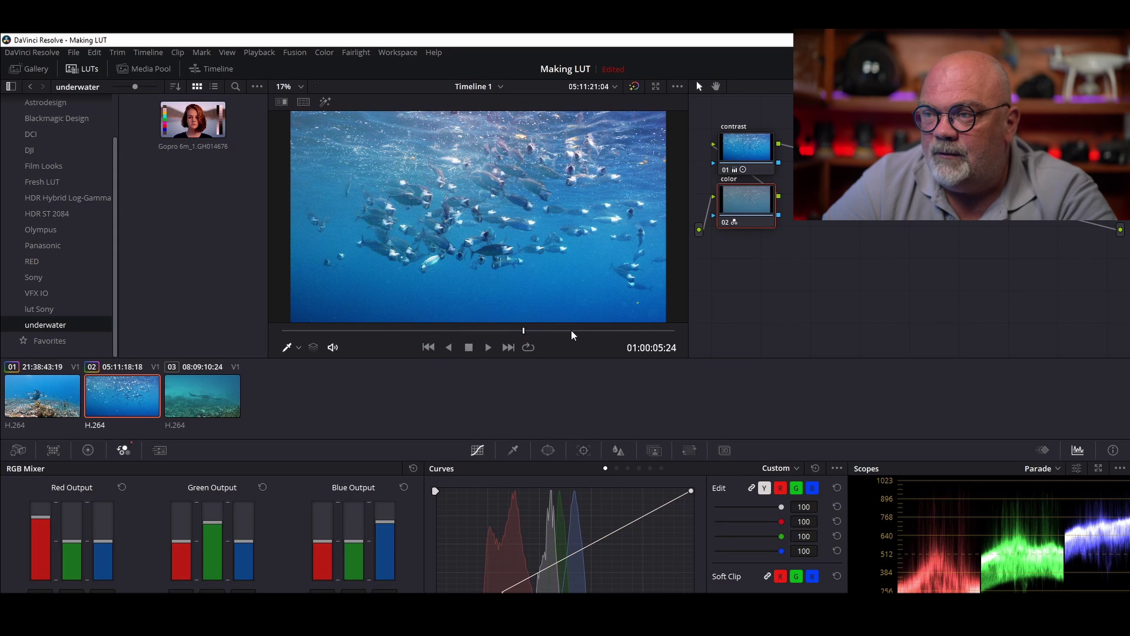
left_click(570, 330)
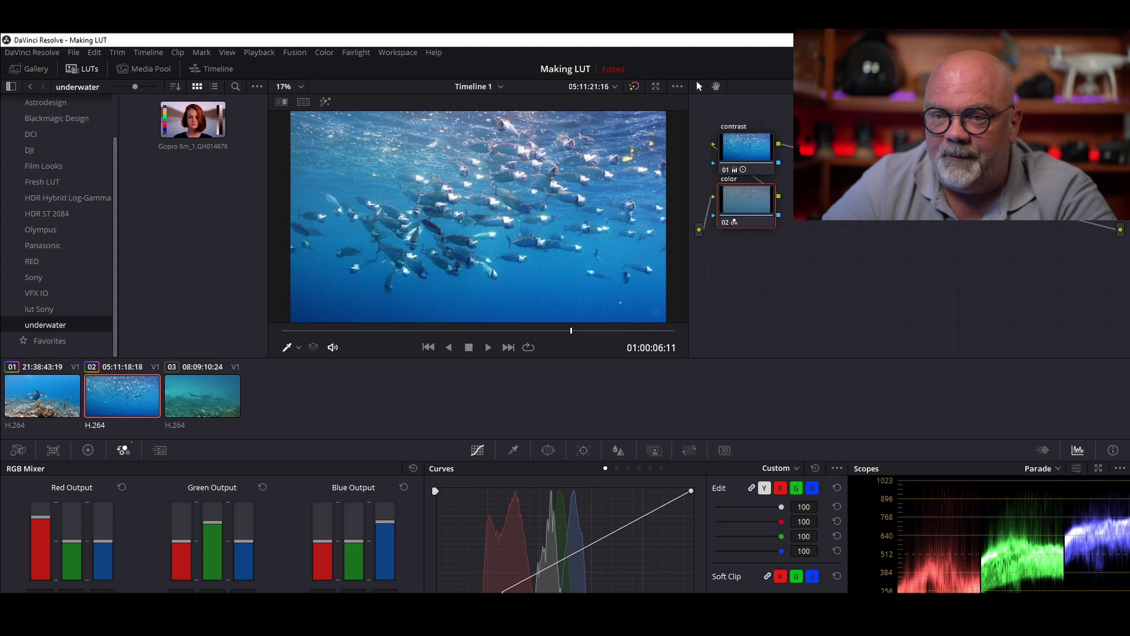
Step: Export the mackerel grade as a 33-point cube 3D LUT named 'a7r3 shallow'
right_click(107, 389)
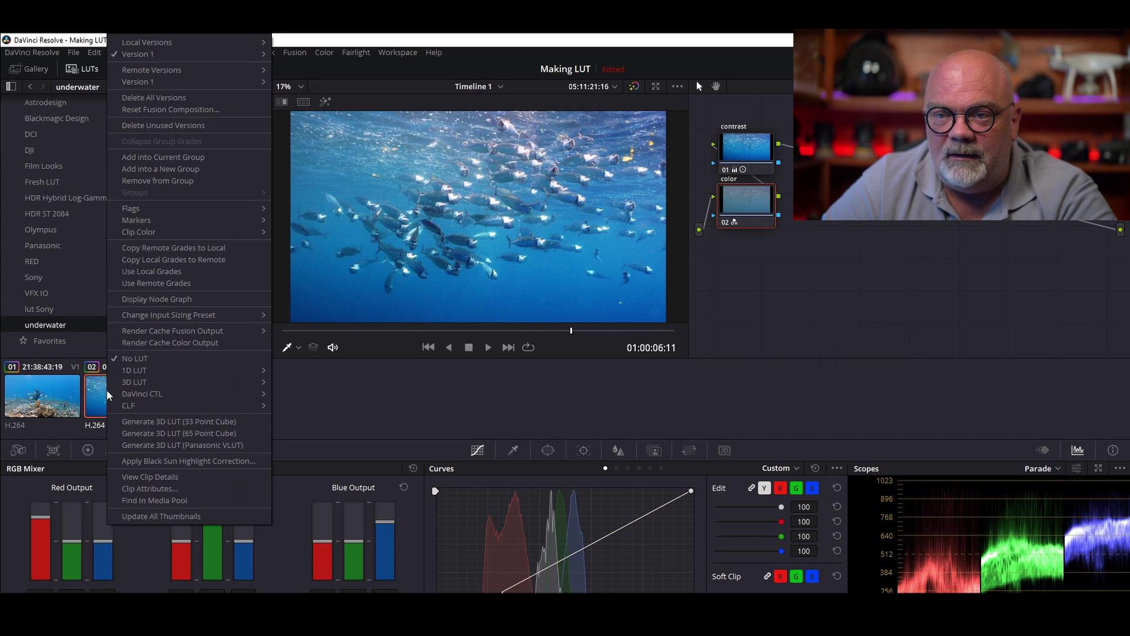
left_click(146, 423)
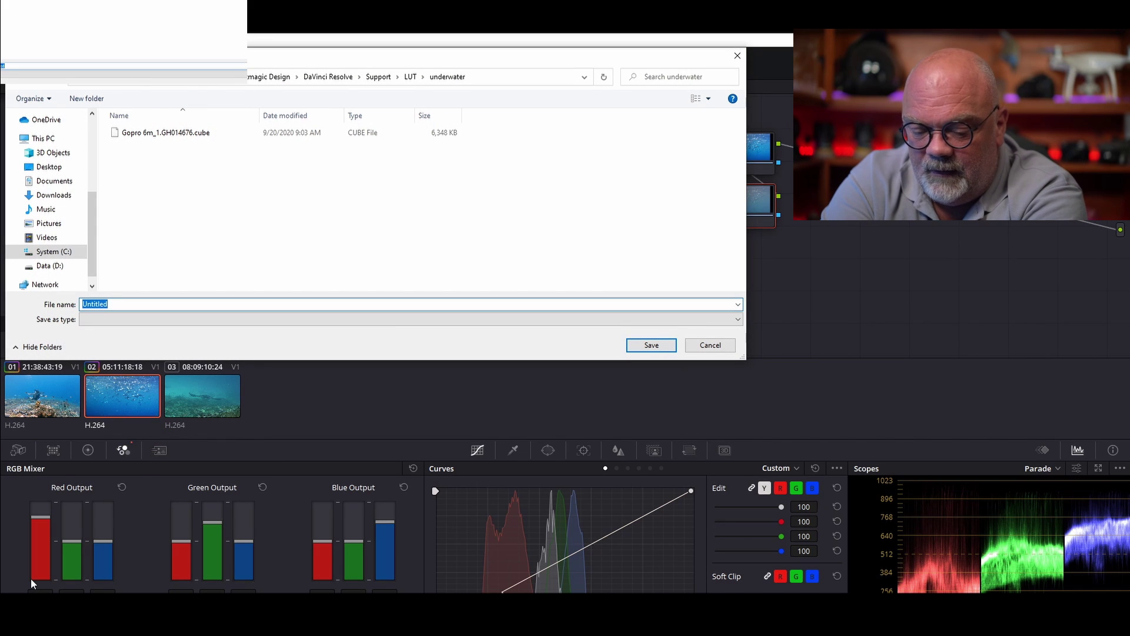
type("a7r3")
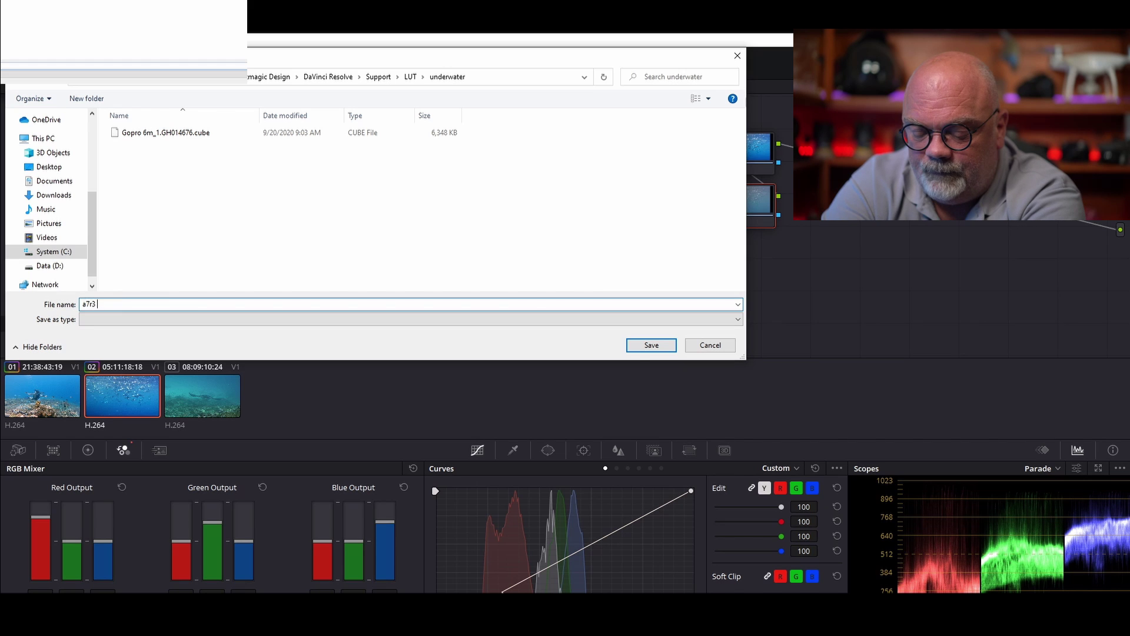
type(" sha")
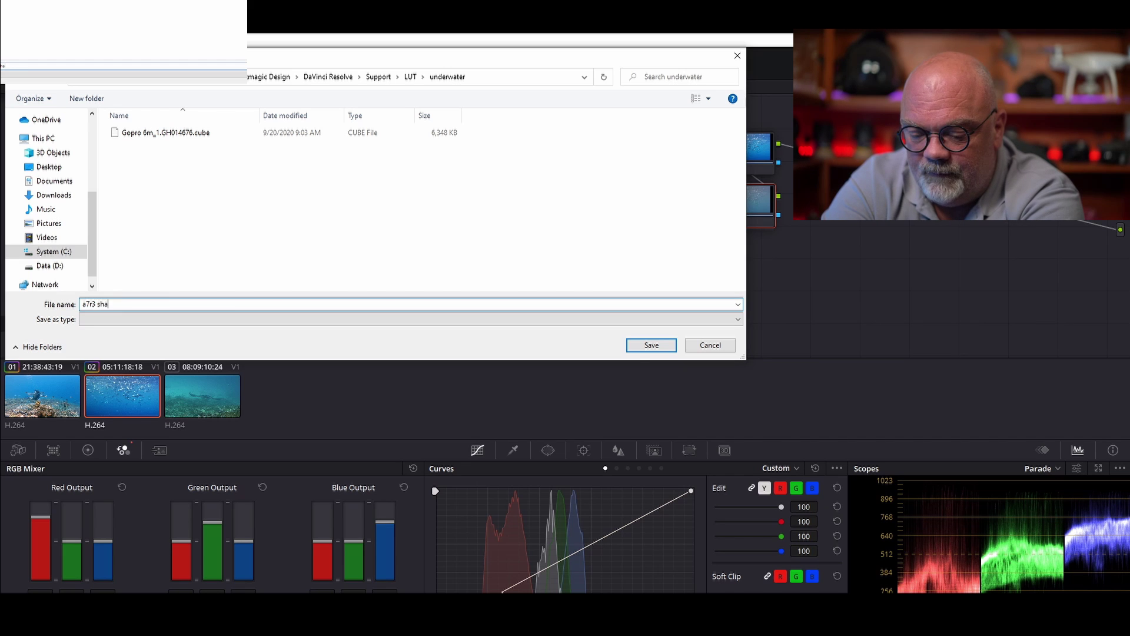
type("llo")
type("w")
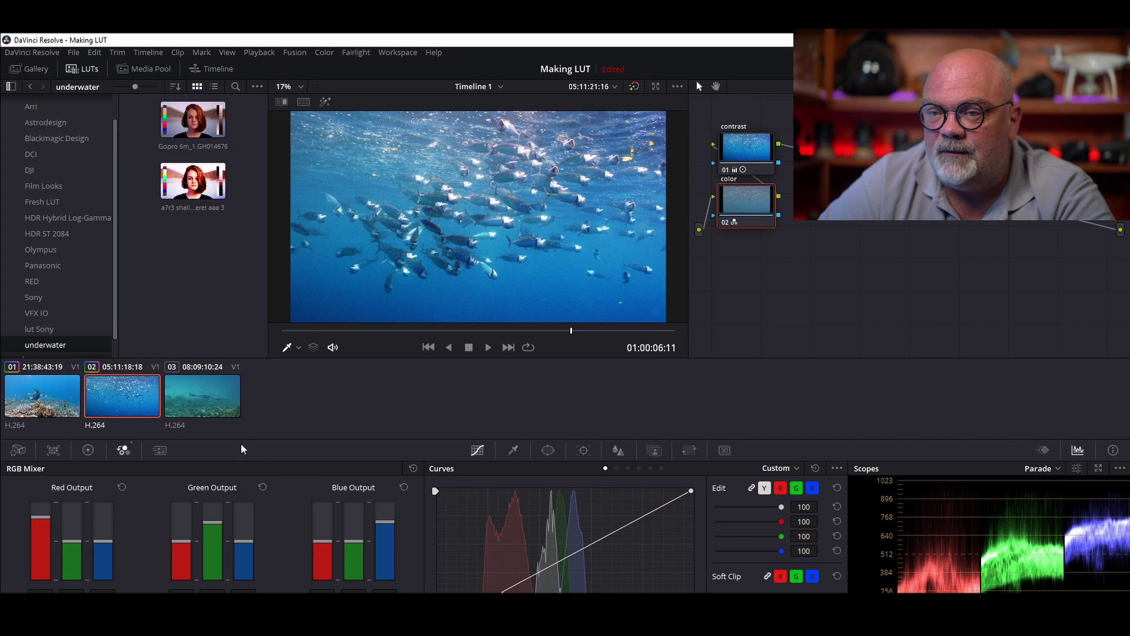
Step: Select the manta clip, bring back the Color Wheels, and label node 01 'contrast'
left_click(219, 402)
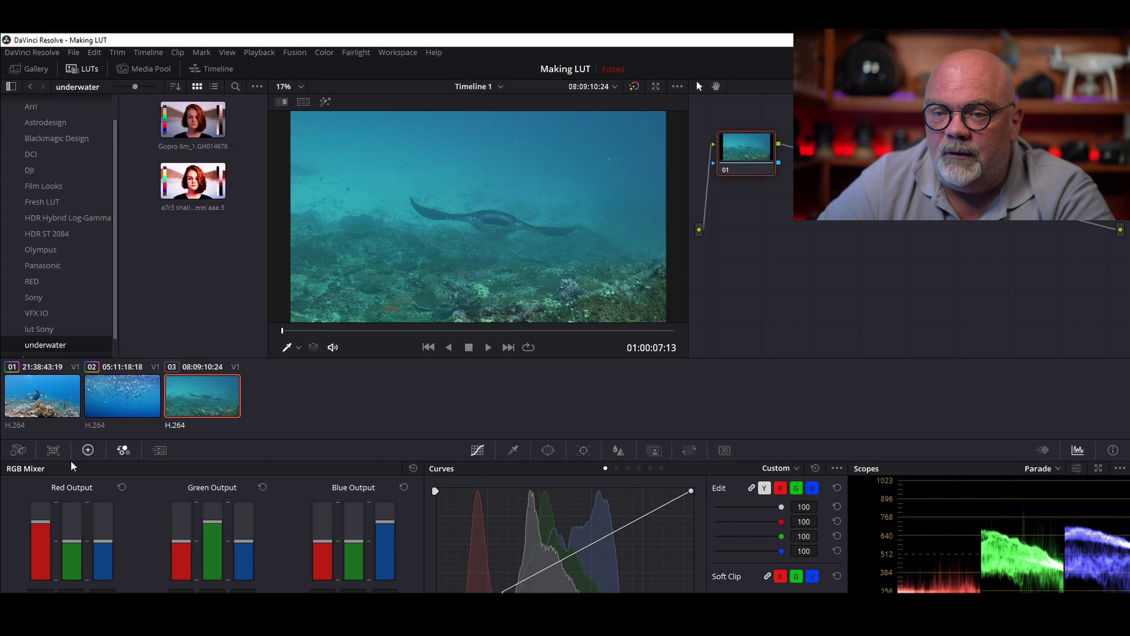
left_click(88, 451)
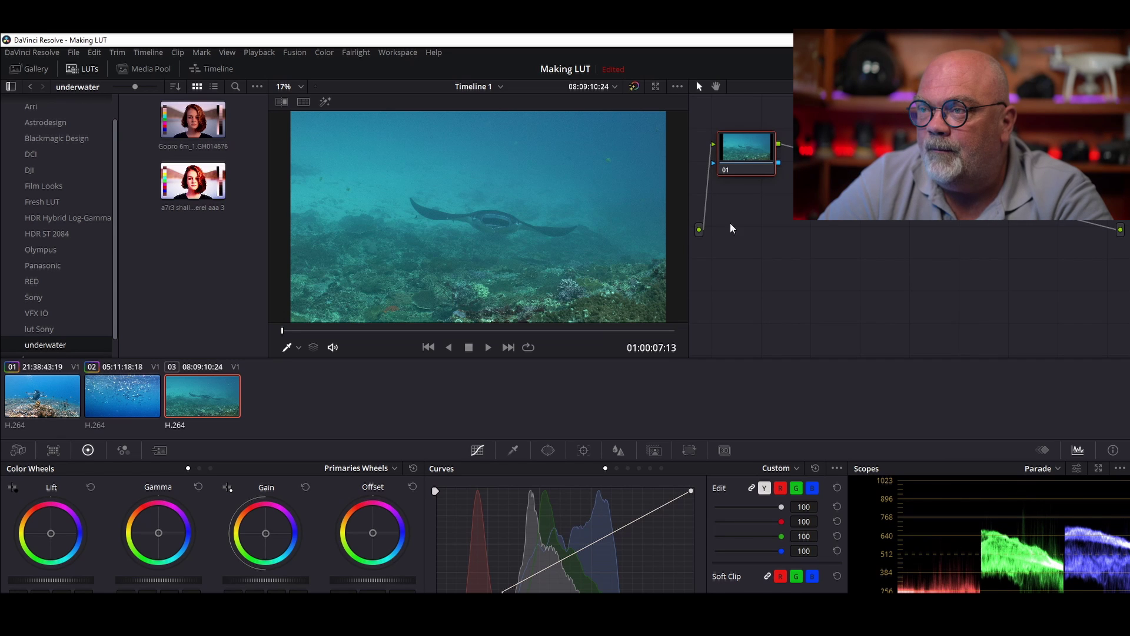
right_click(733, 148)
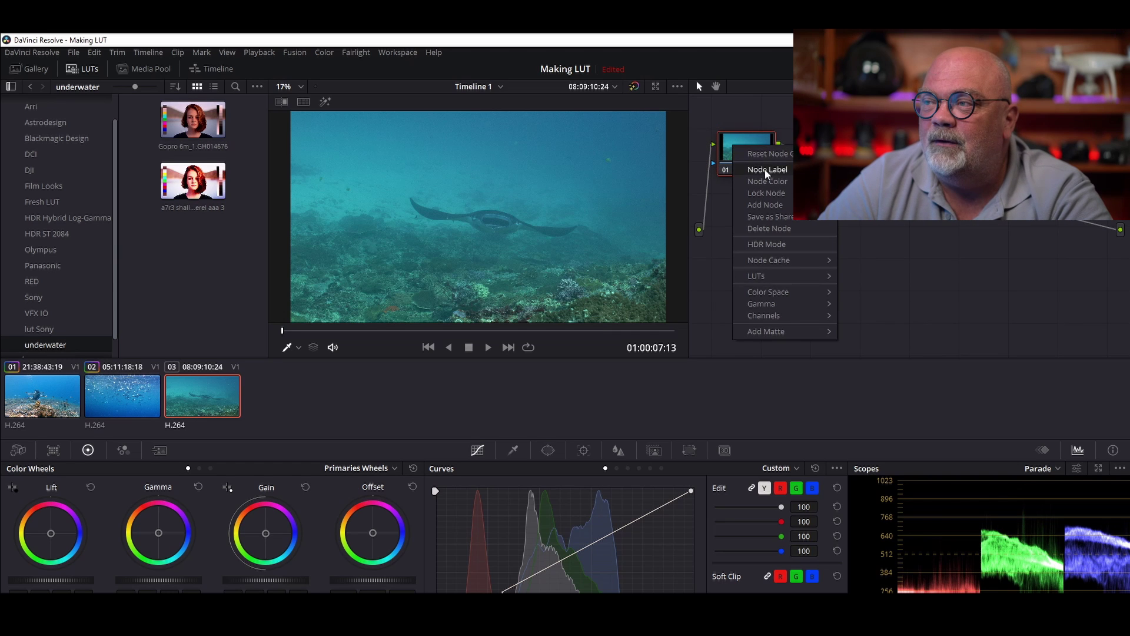
left_click(765, 154)
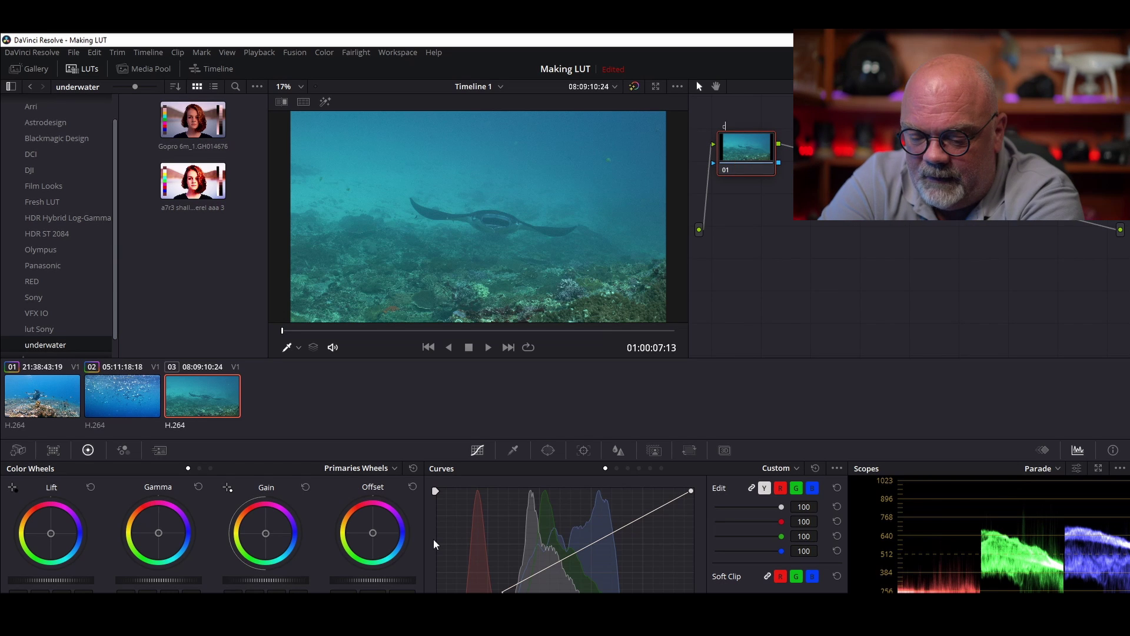
type("contrast")
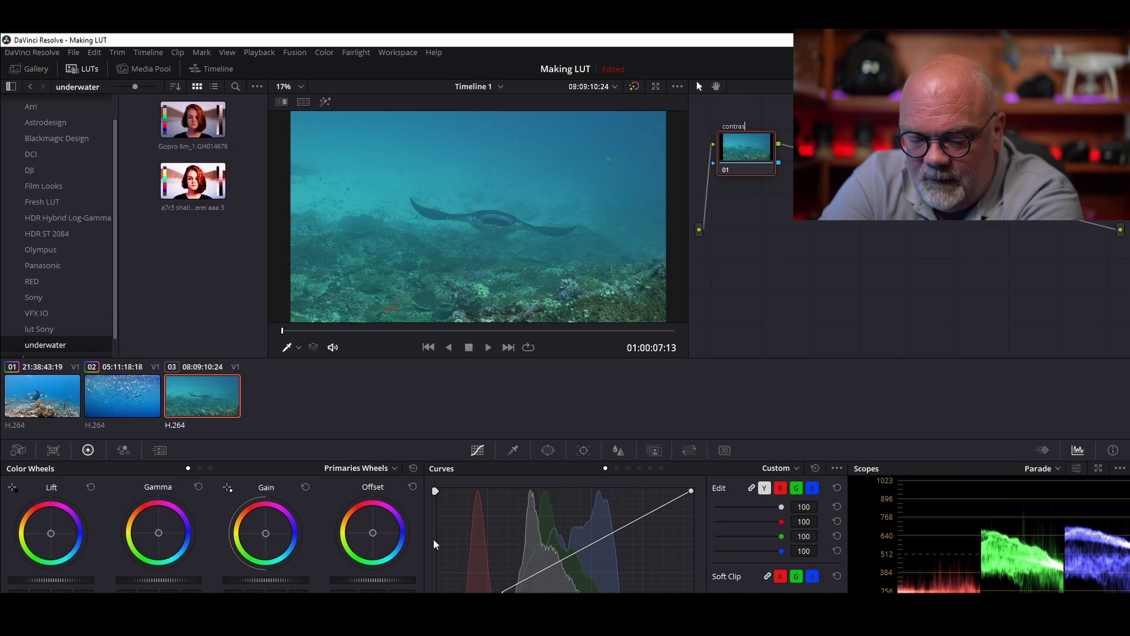
key("Return")
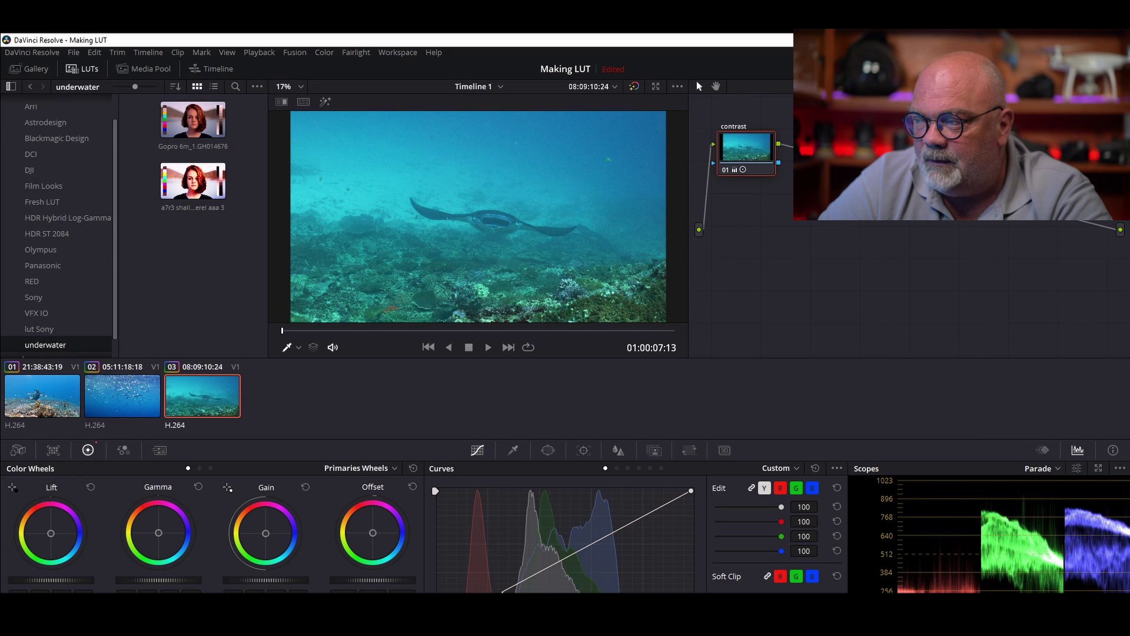
Step: Raise the manta's Gain and lower its Lift, toggle the node to compare, then add node 02
mouse_move(253, 580)
left_mouse_down()
mouse_move(252, 570)
mouse_move(271, 582)
left_mouse_up()
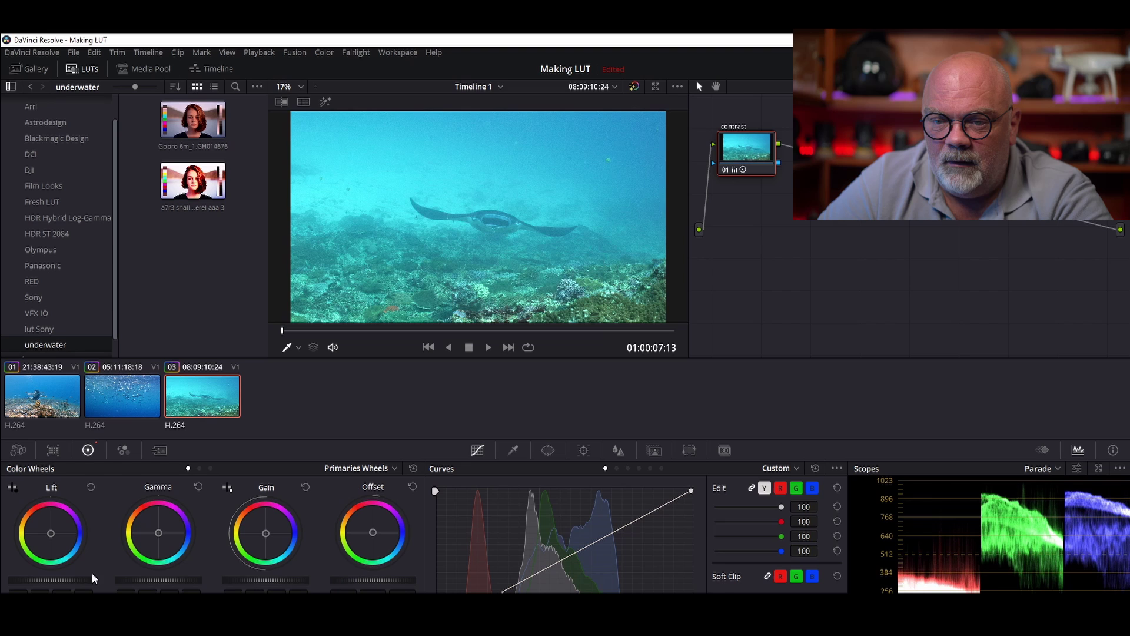
left_click_drag(91, 579, 60, 580)
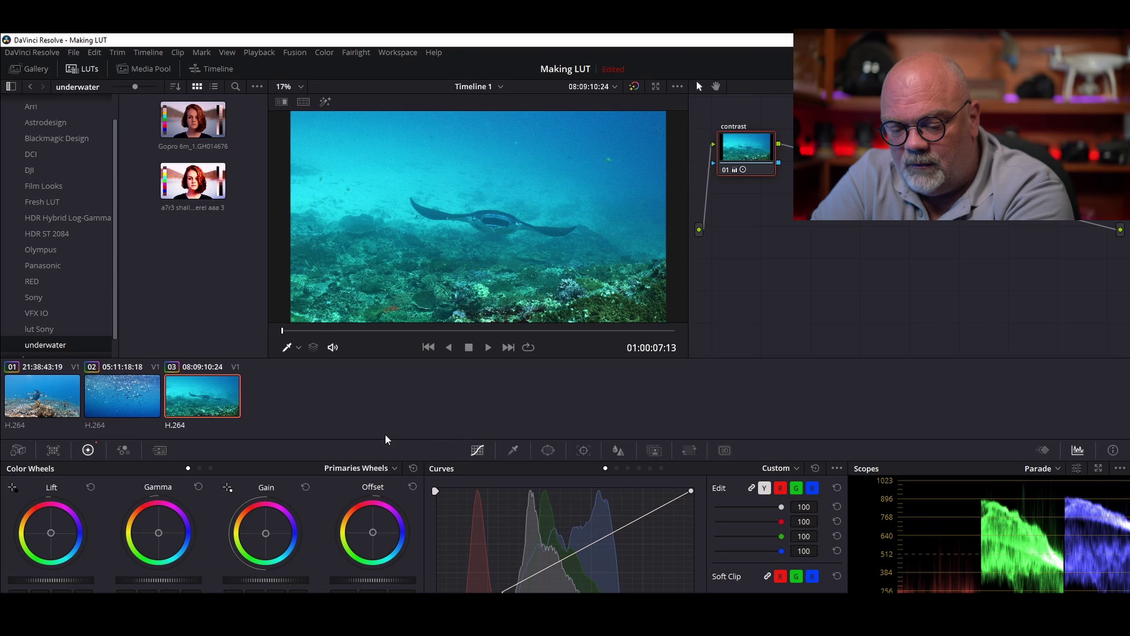
key("ctrl+d")
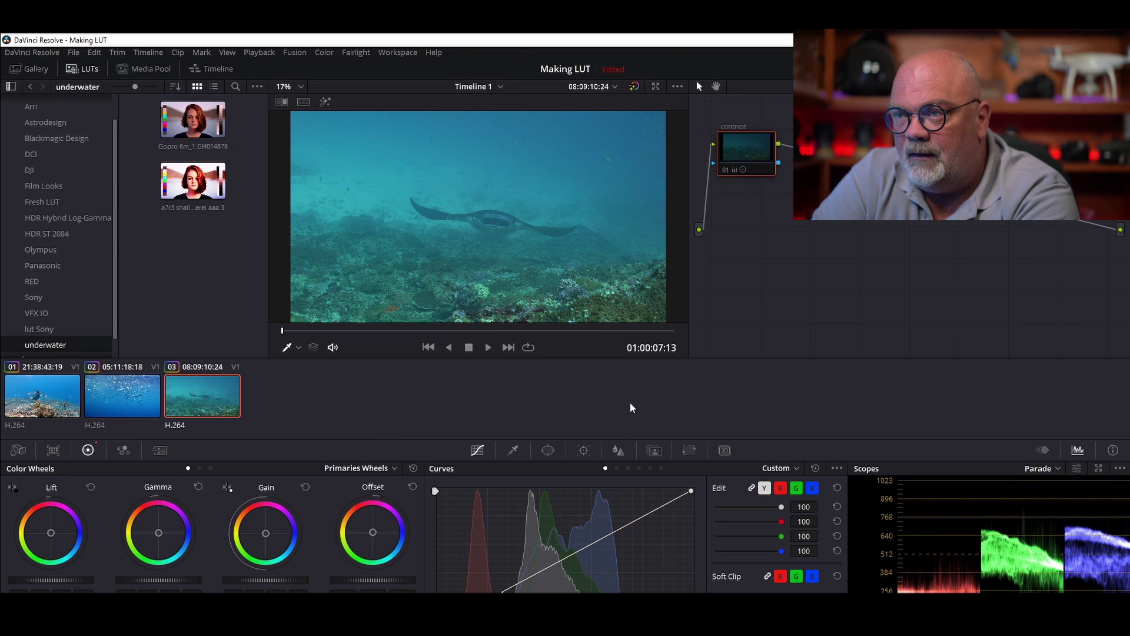
key("ctrl+d")
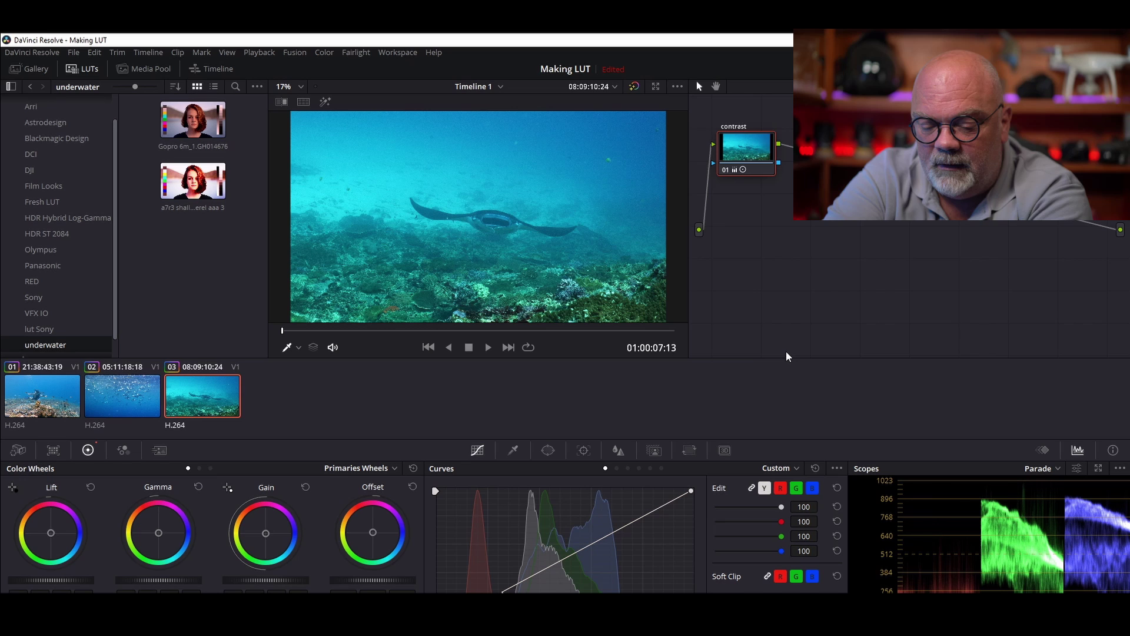
key("alt+s")
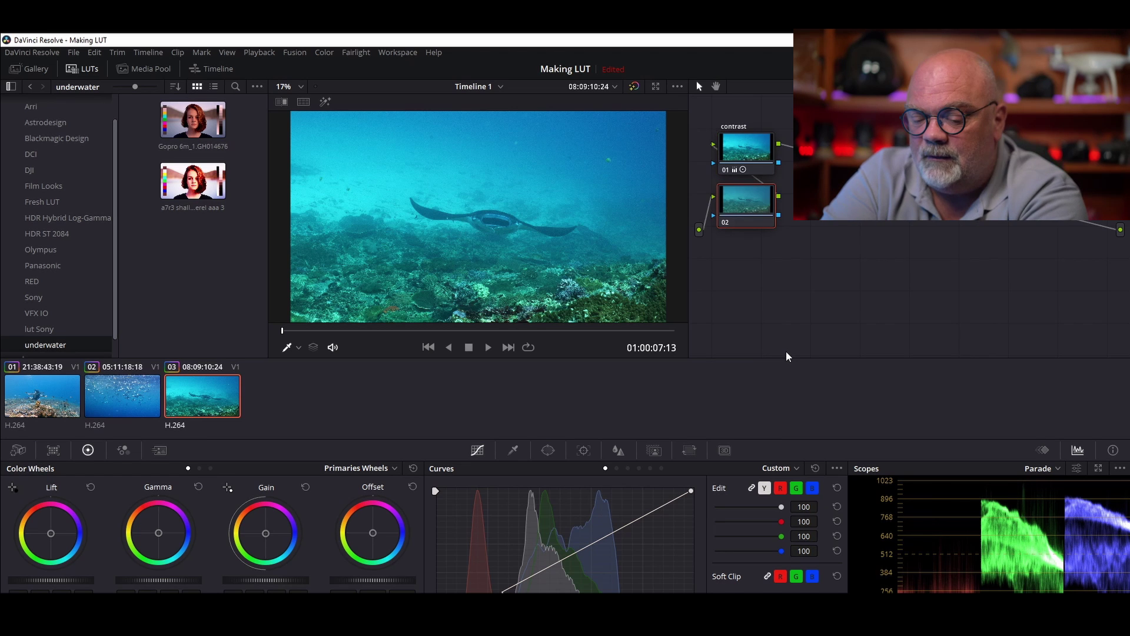
Step: Label the manta clip's node 02 'color'
right_click(749, 206)
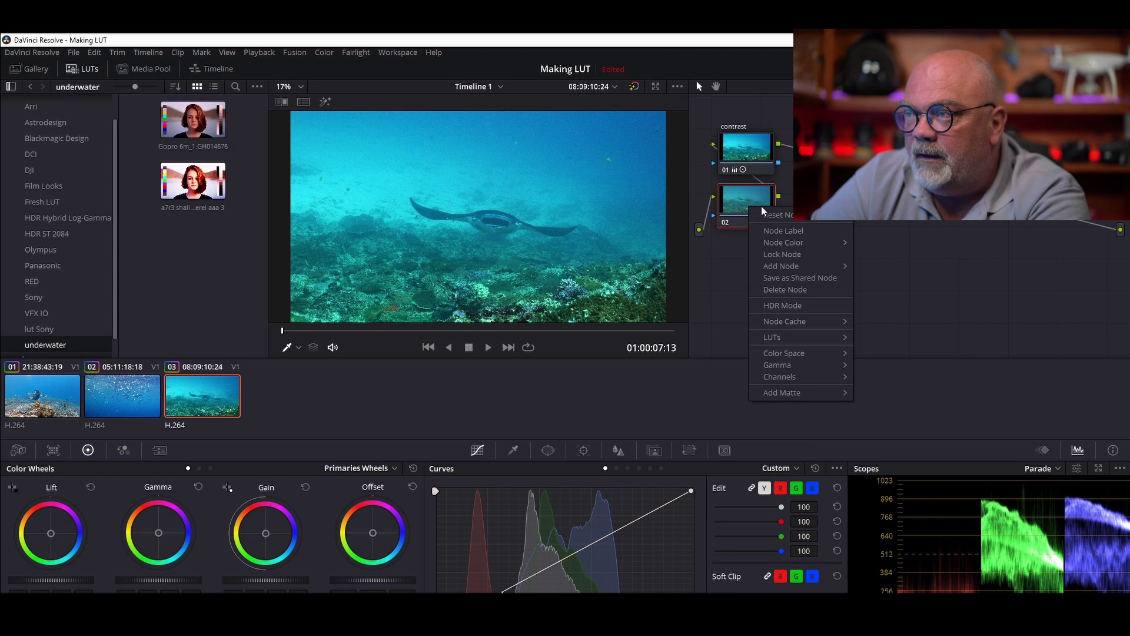
left_click(778, 227)
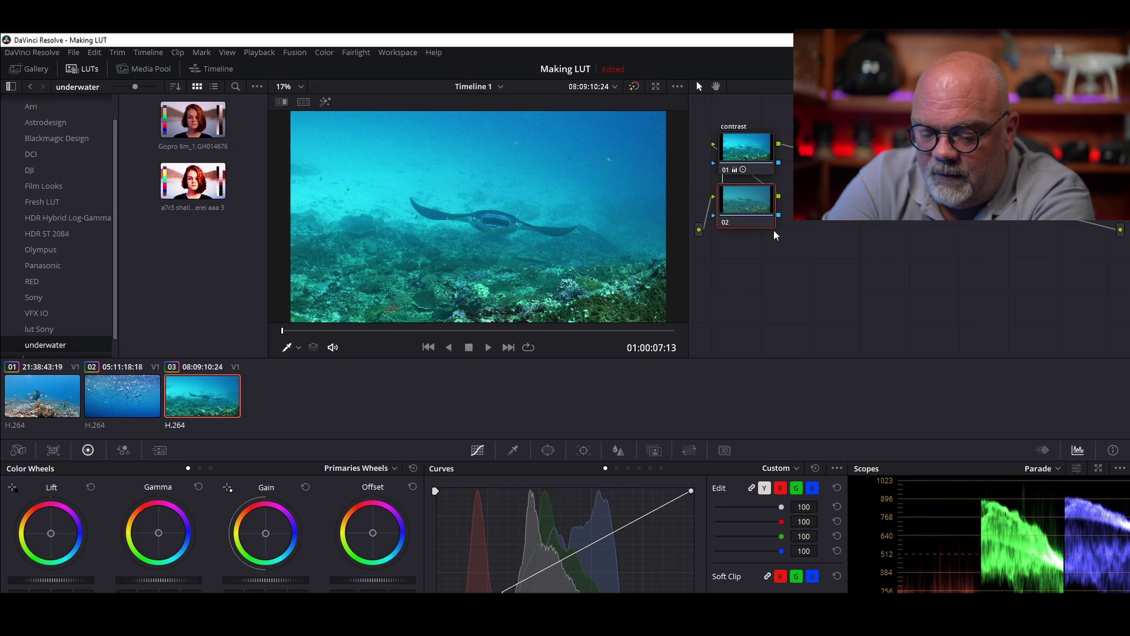
type("color")
key("Return")
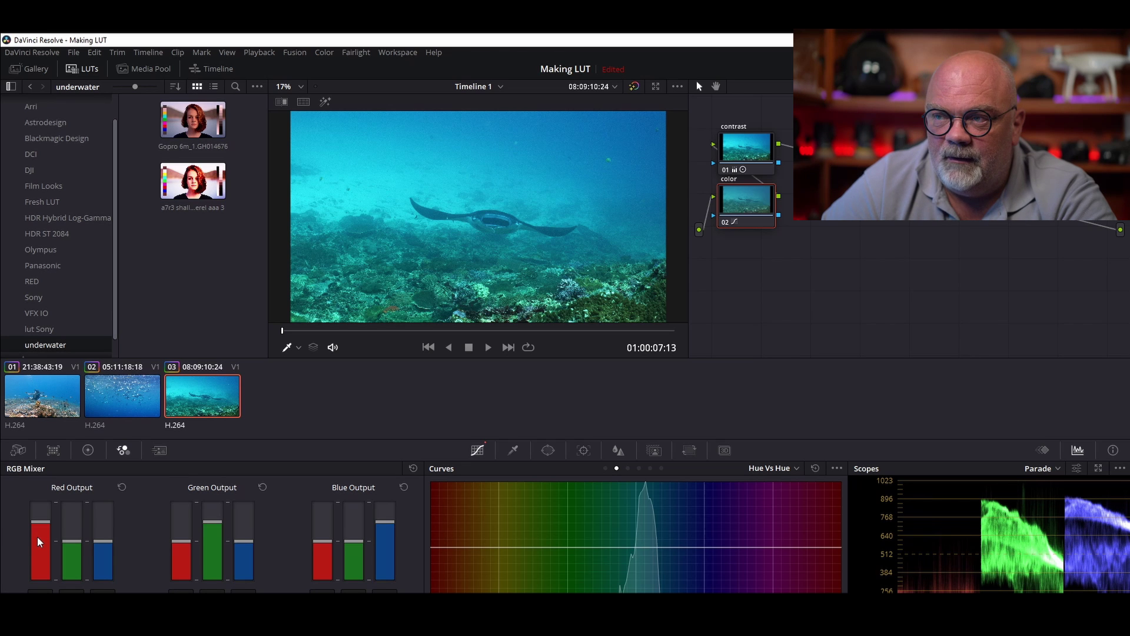
Step: Raise Red Output's red and lower Green Output's green, then compare with the node toggled off
left_click_drag(37, 538, 26, 524)
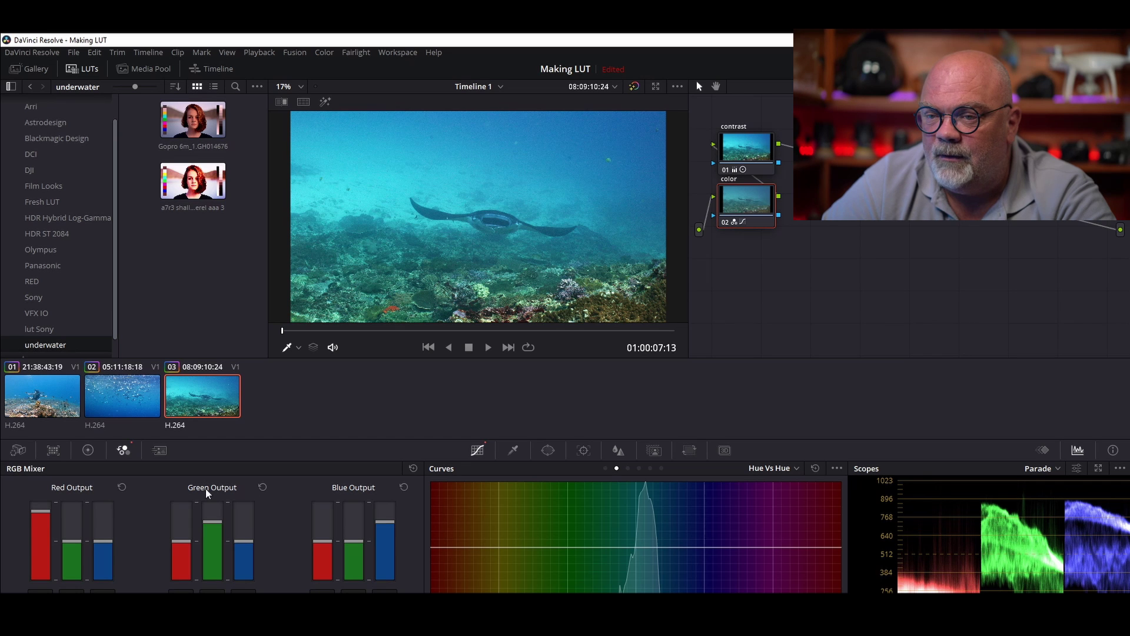
left_click_drag(206, 531, 206, 531)
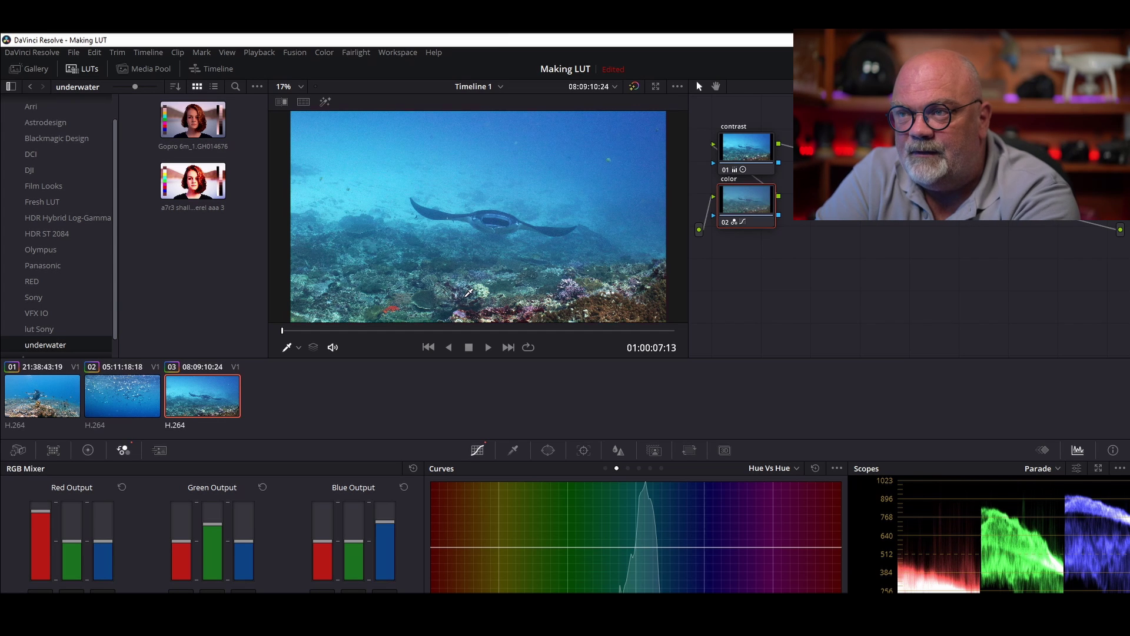
key("ctrl+d")
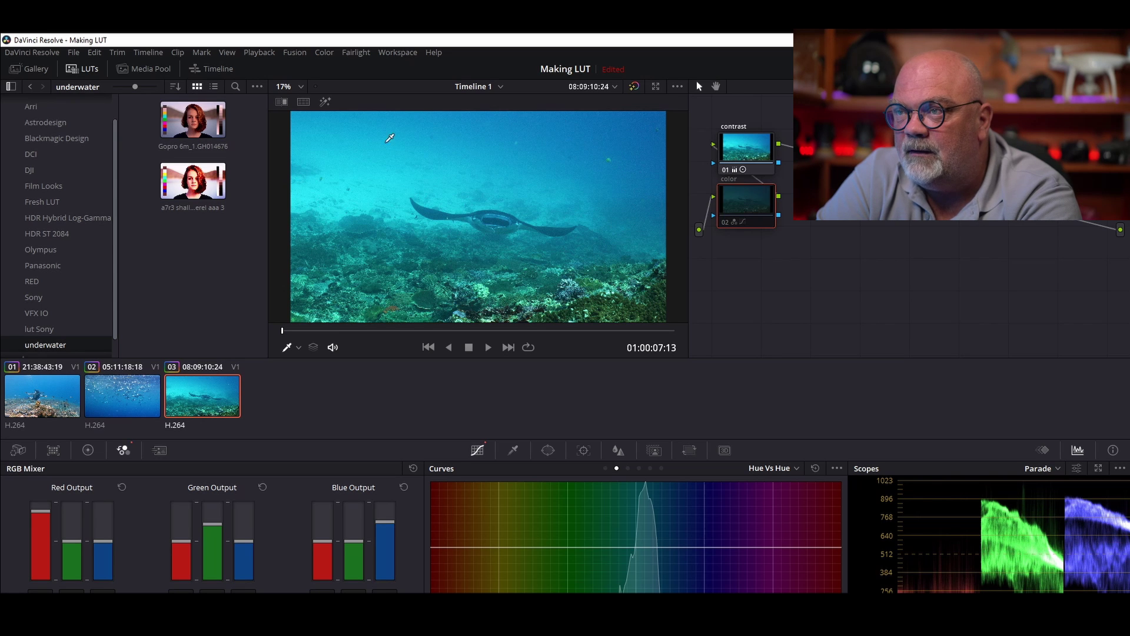
key("ctrl+d")
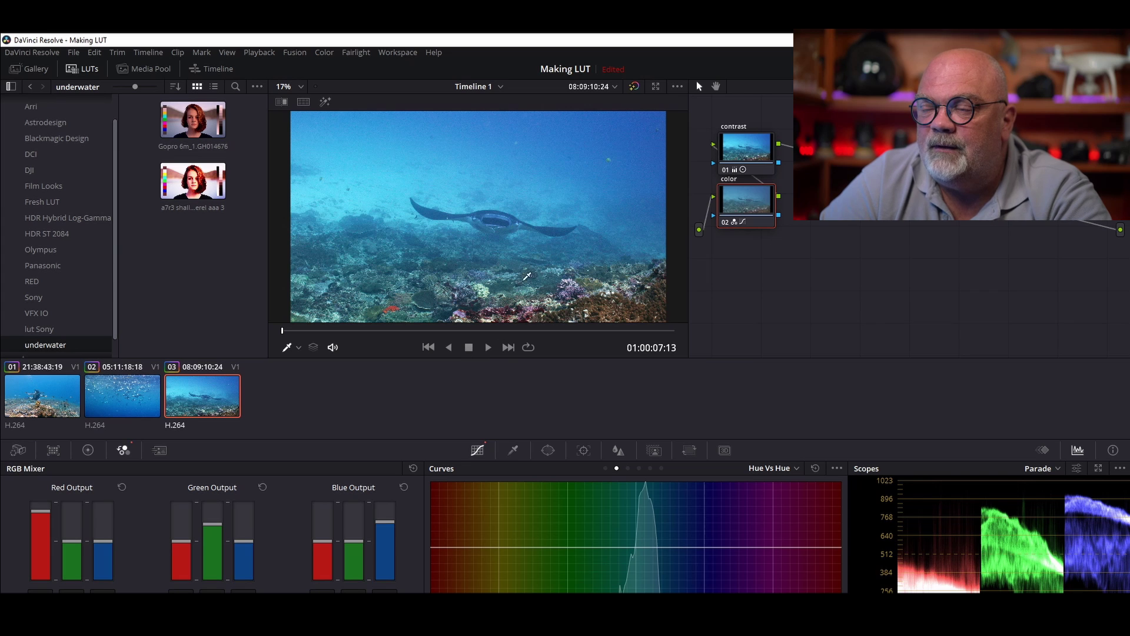
left_click(448, 331)
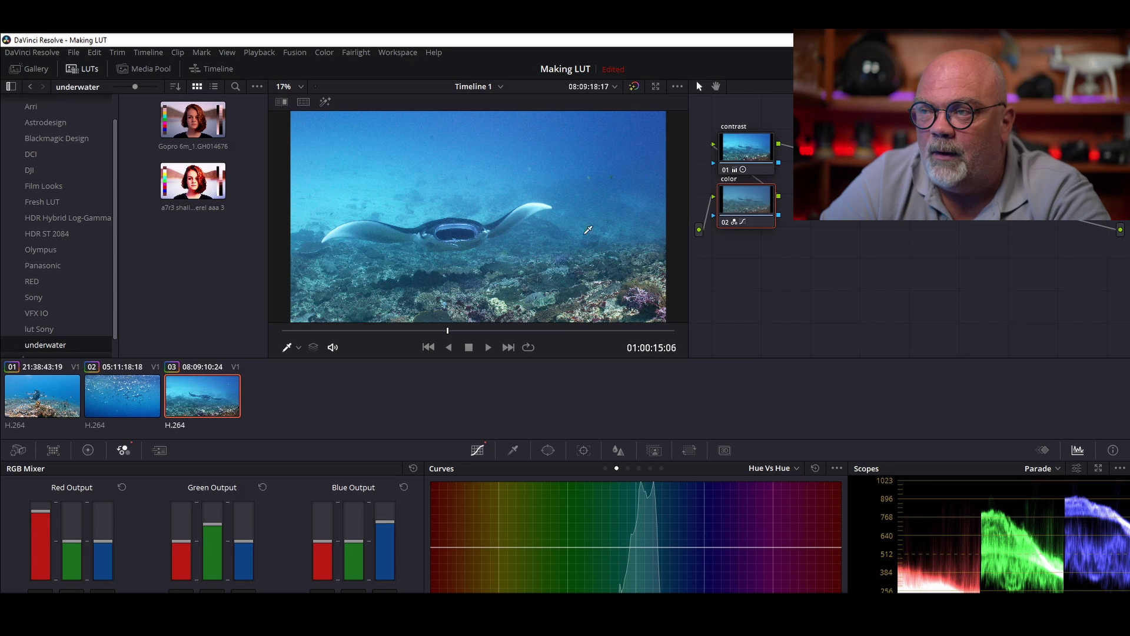
Step: Export clip 03's manta grade as a 65-point cube LUT, naming the file 'a7r3 de…'
left_click(187, 401)
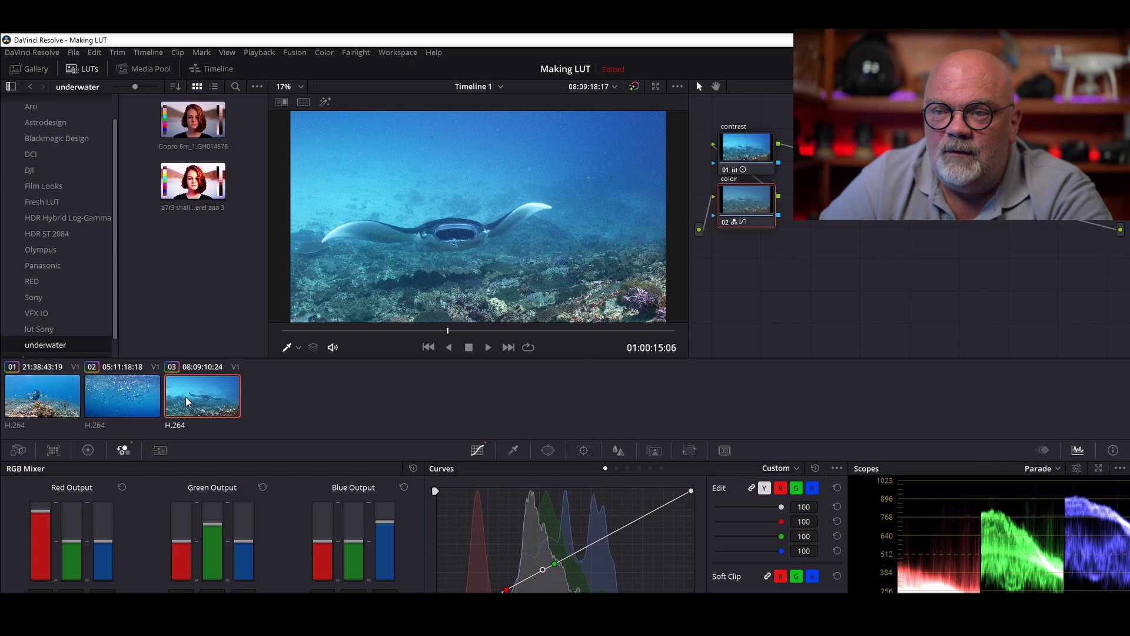
right_click(216, 391)
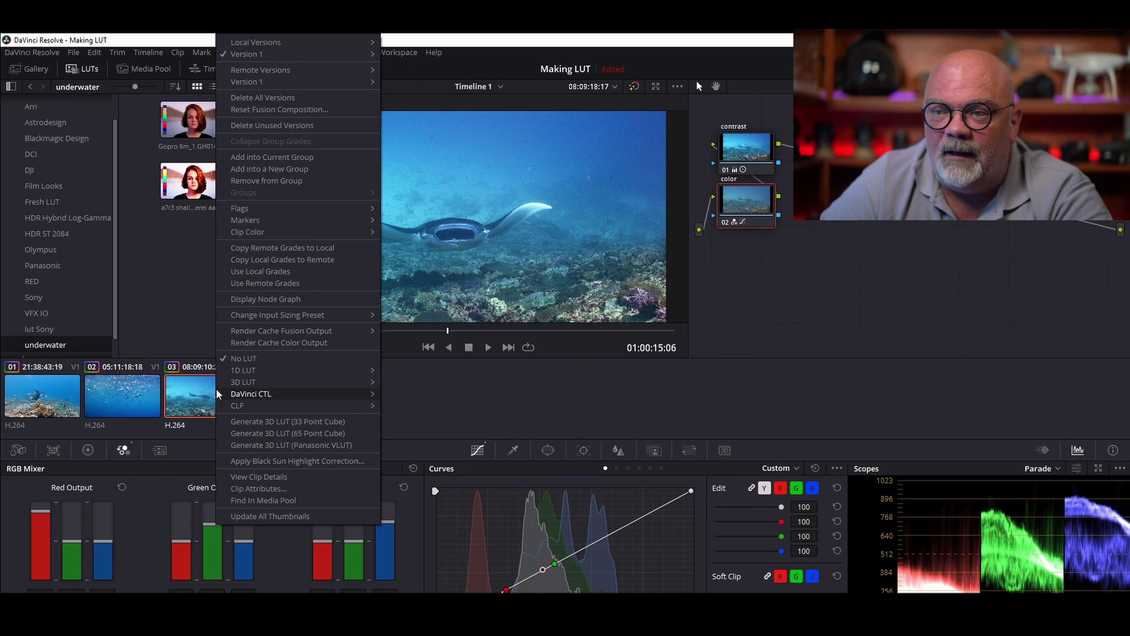
left_click(275, 432)
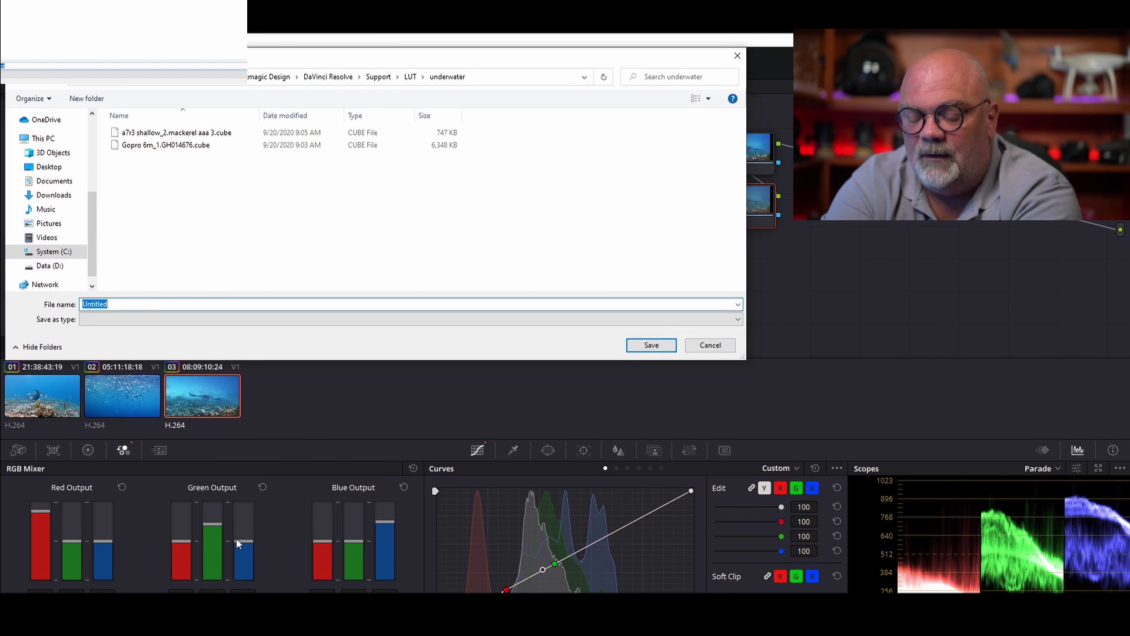
type("a")
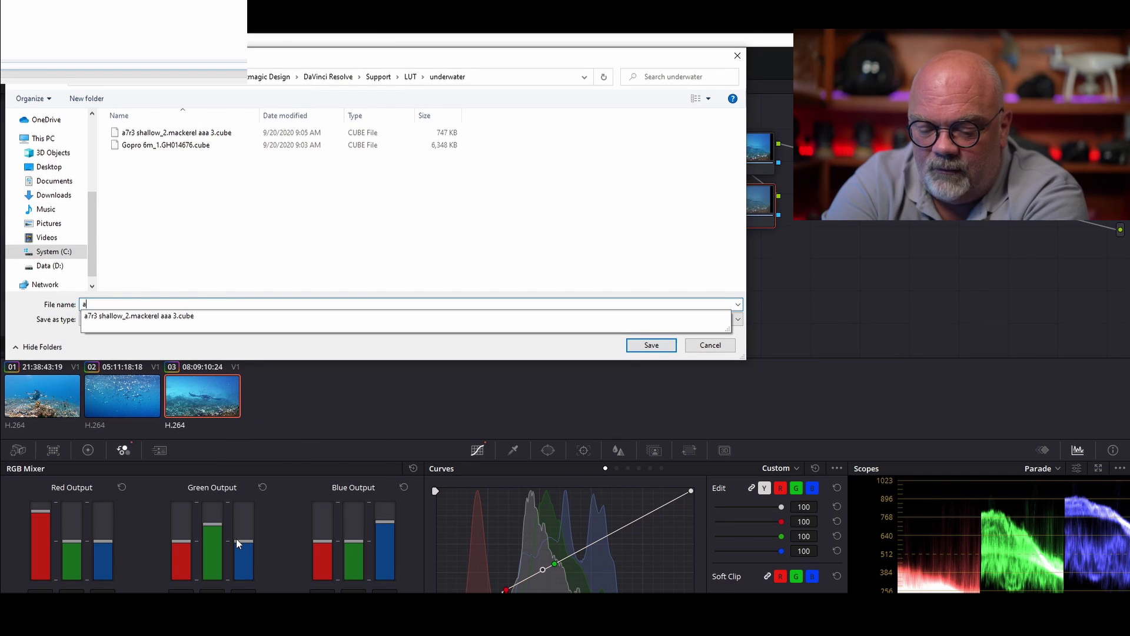
type("7r3")
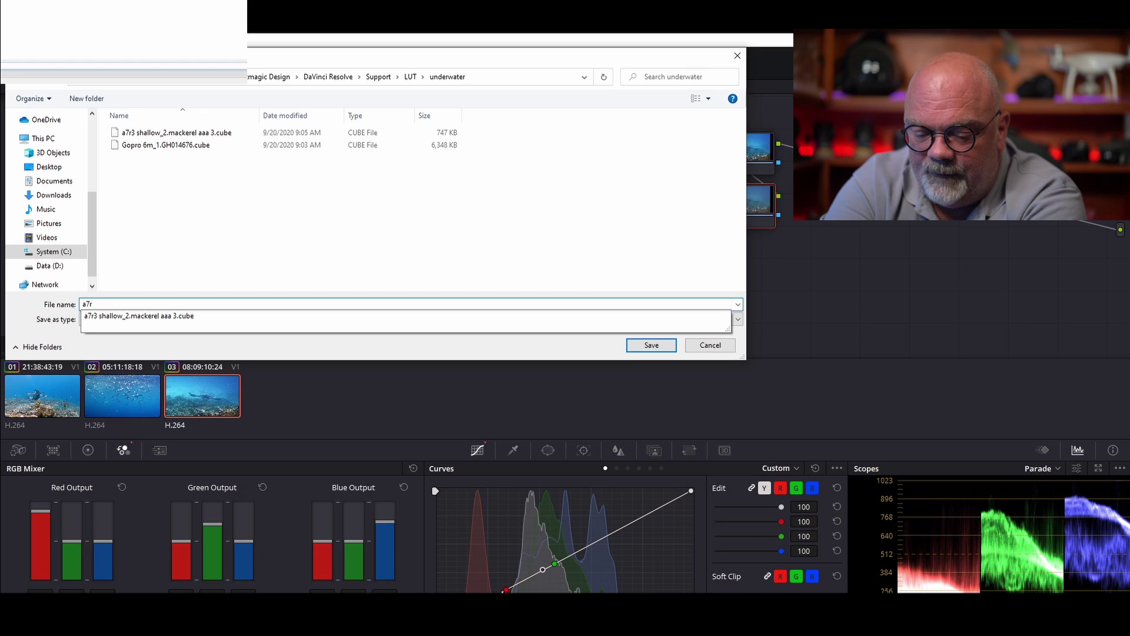
type(" de")
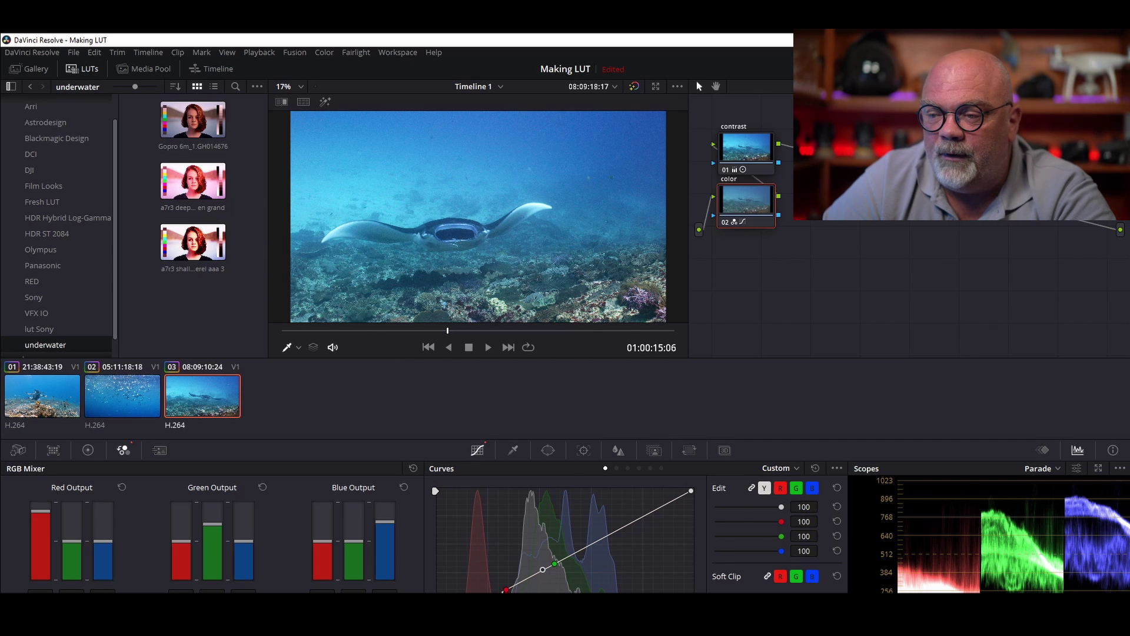
Step: On the Edit page, preview manta cu.MP4 and manta face cu 2.MP4 from the Media Pool
key("shift+4")
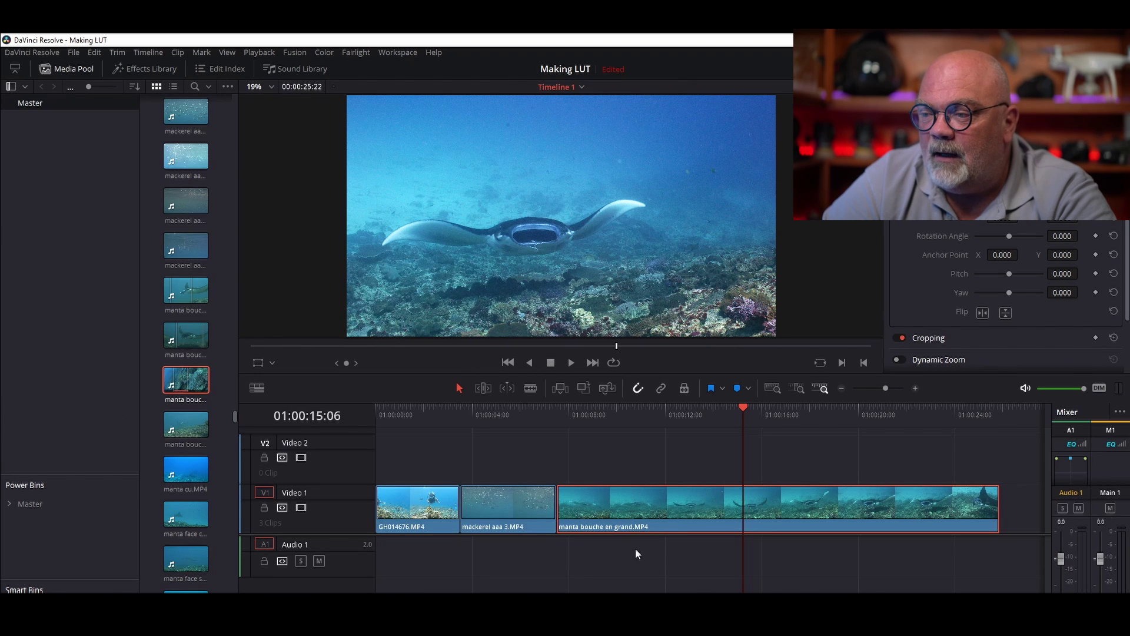
scroll(732, 505, "right", 10)
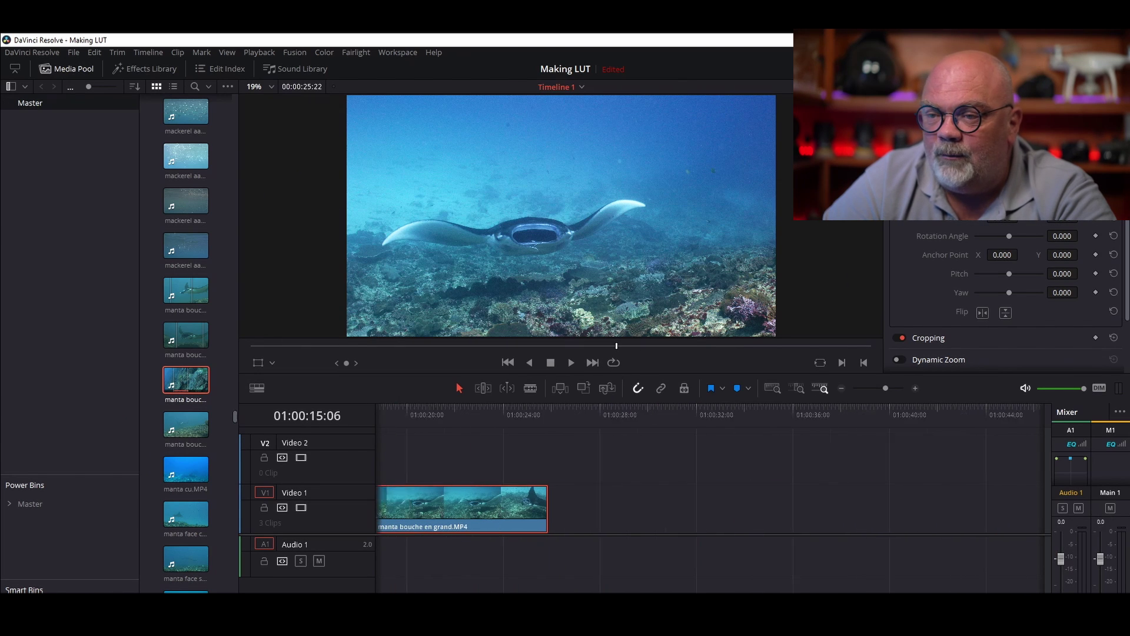
left_click(185, 468)
double_click(184, 468)
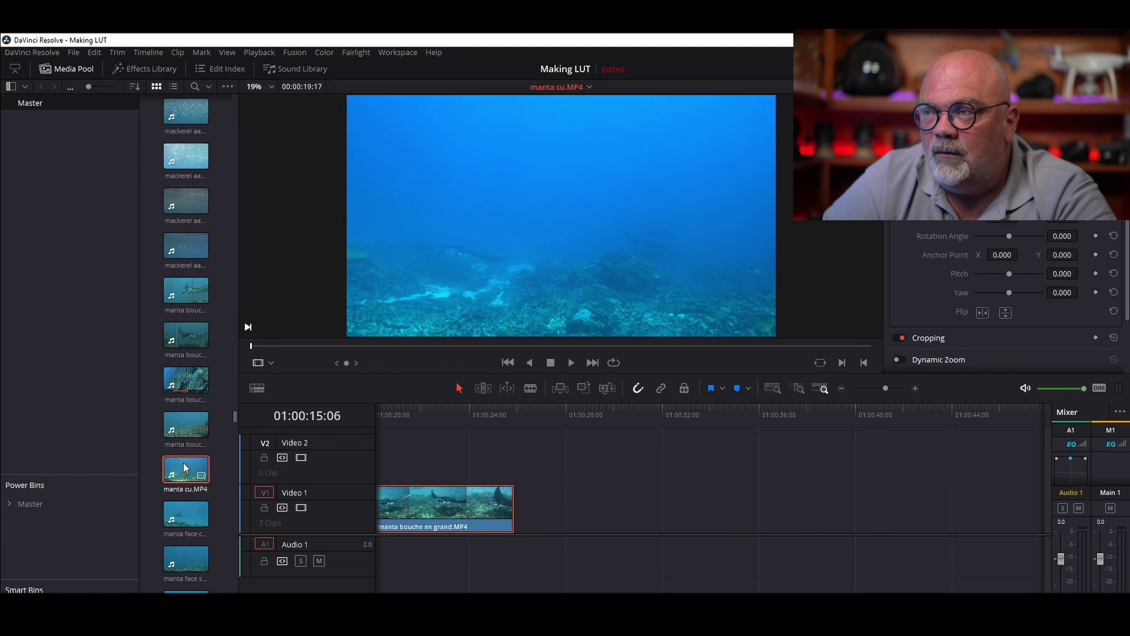
double_click(183, 517)
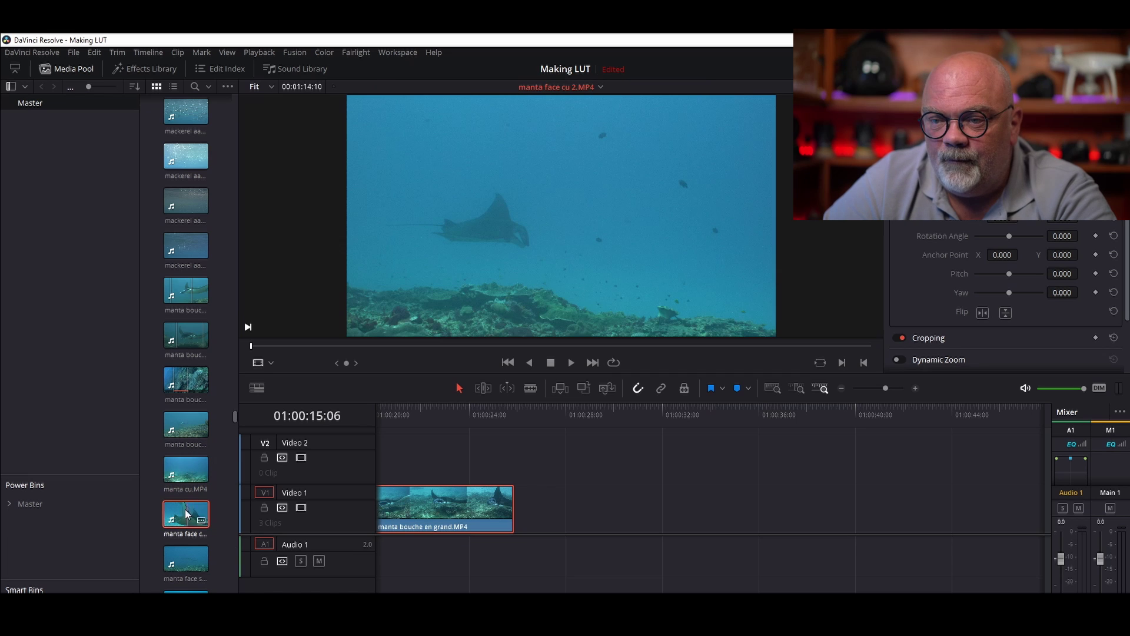
Step: Place manta face cu 2.MP4 after the last timeline clip and open it on the Color page
left_click_drag(181, 520, 513, 517)
left_click(655, 504)
left_click(700, 412)
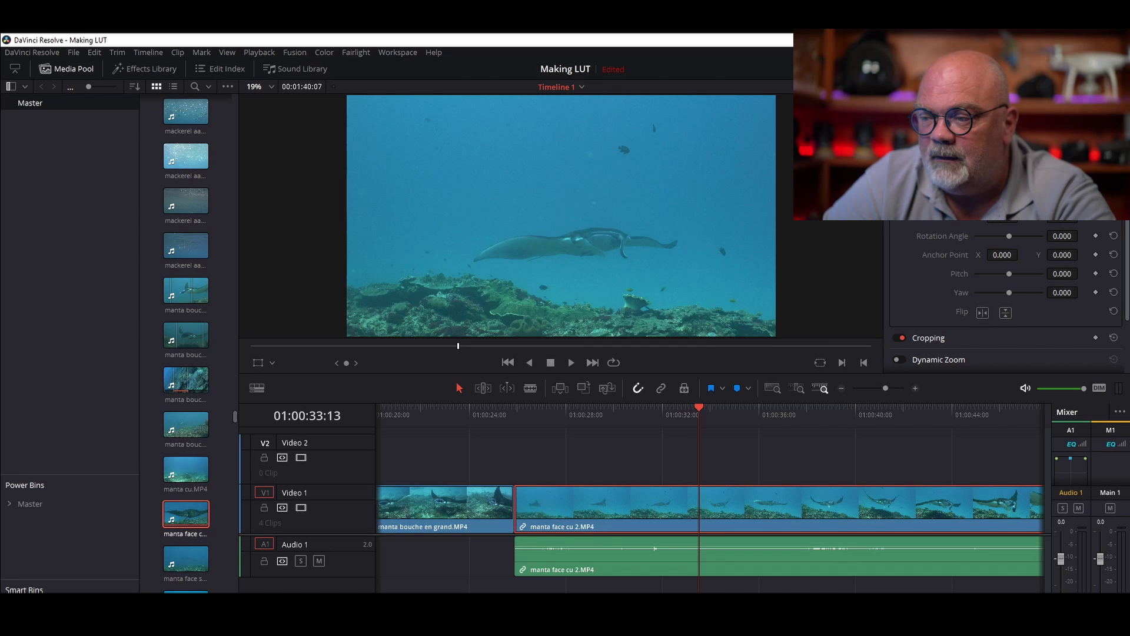
key("shift+6")
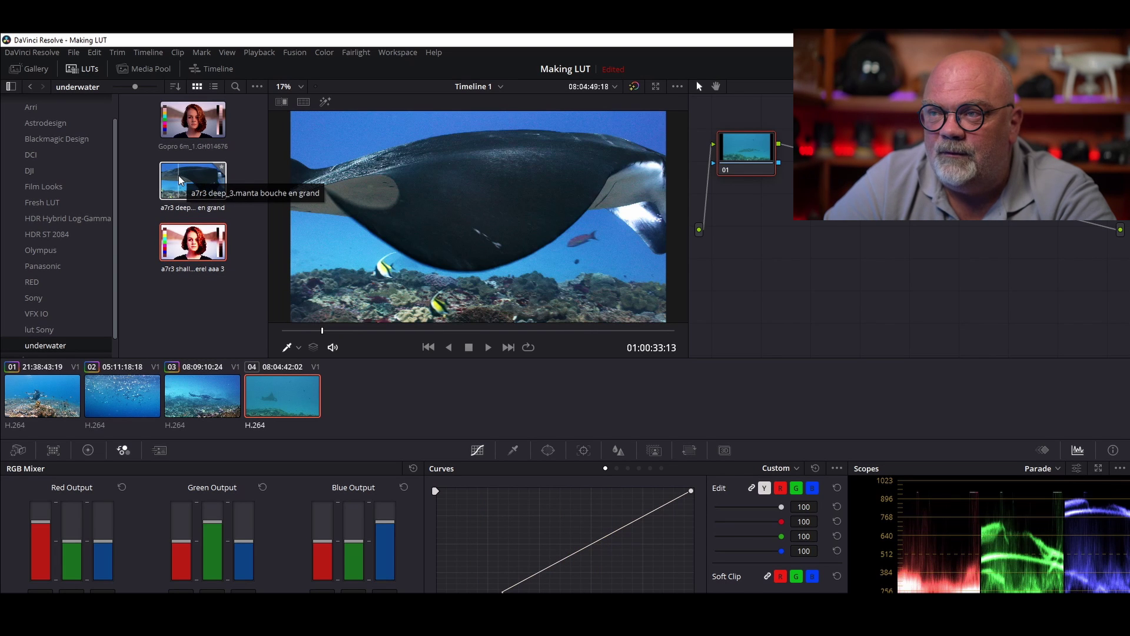
Step: Apply the a7r3 deep_3.manta bouche en grand LUT to the fourth clip's node, then return to Edit
right_click(180, 179)
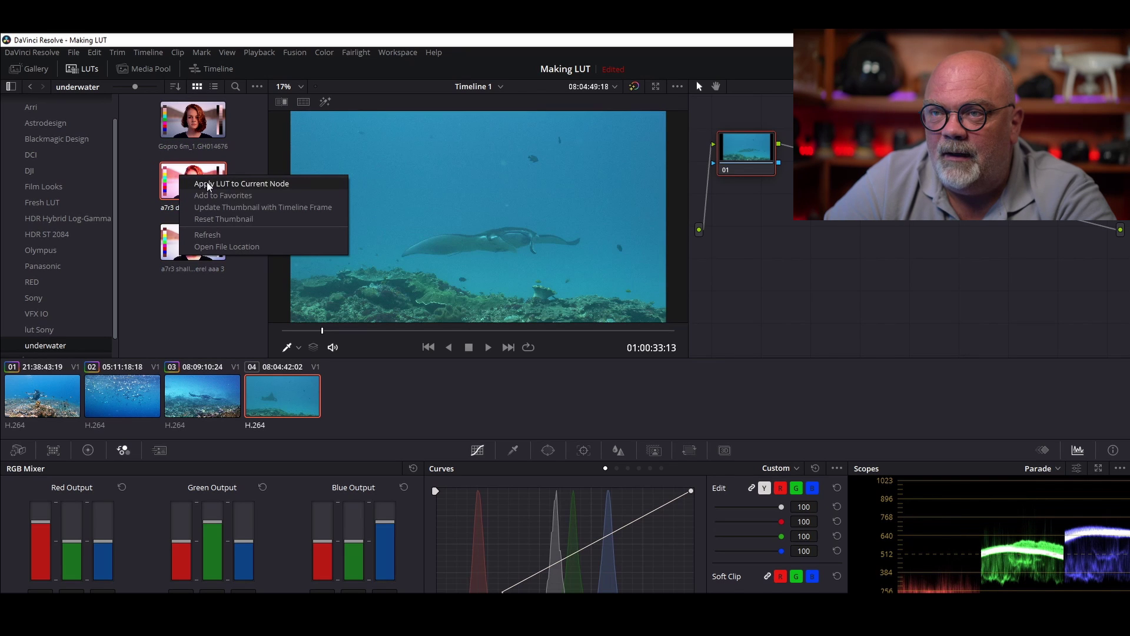
left_click(207, 185)
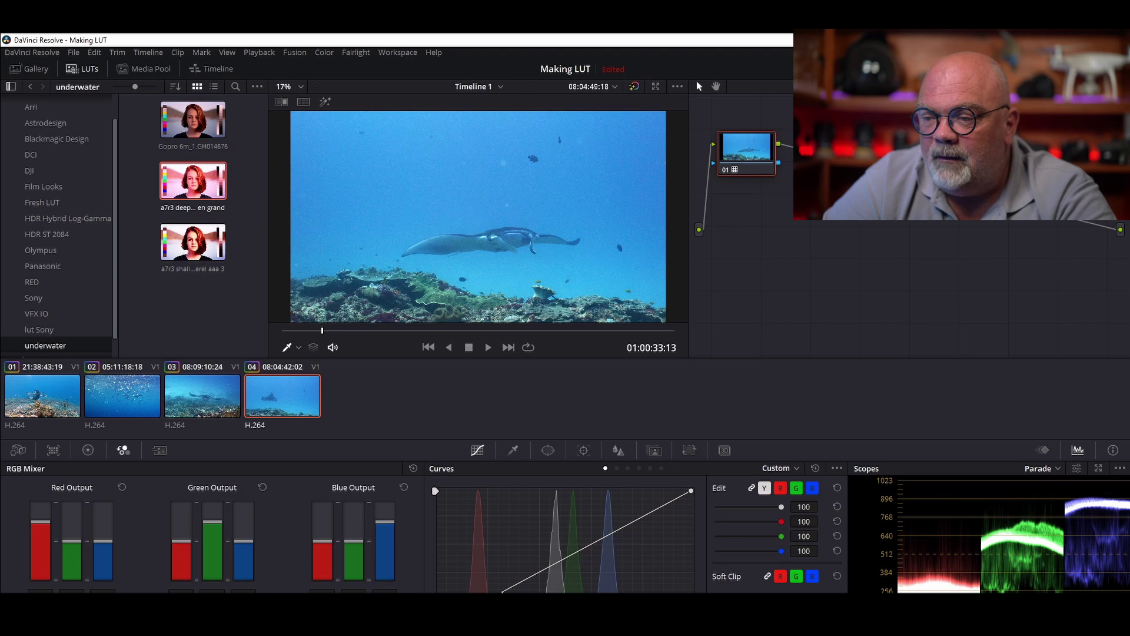
key("shift+4")
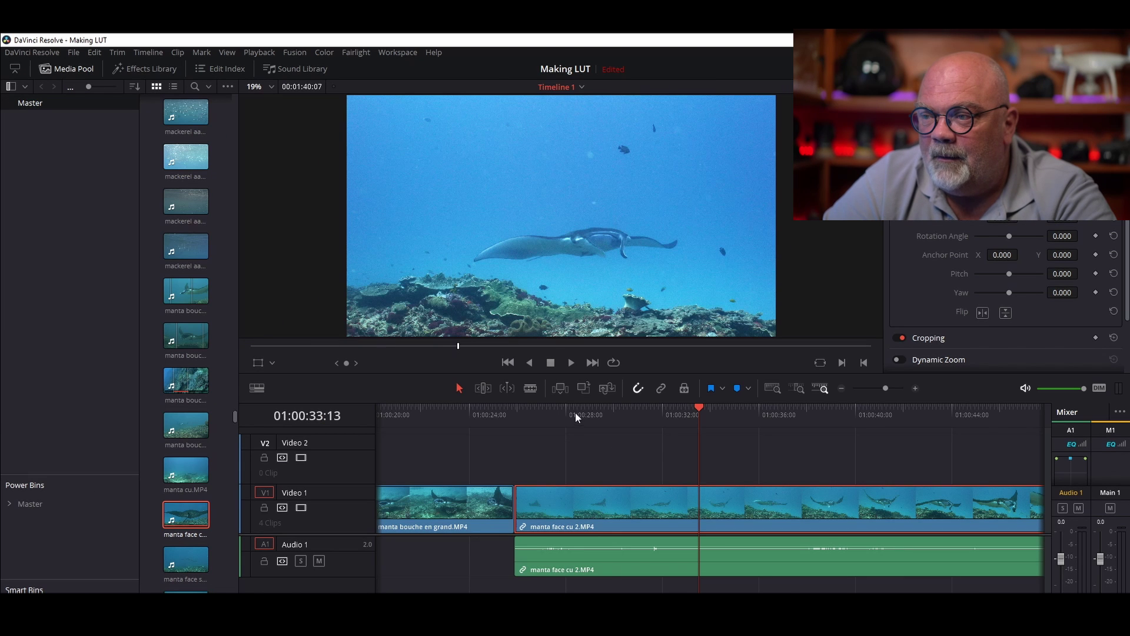
Step: Play the fourth manta clip from inside it on the timeline, stop, and return to Color
left_click(559, 410)
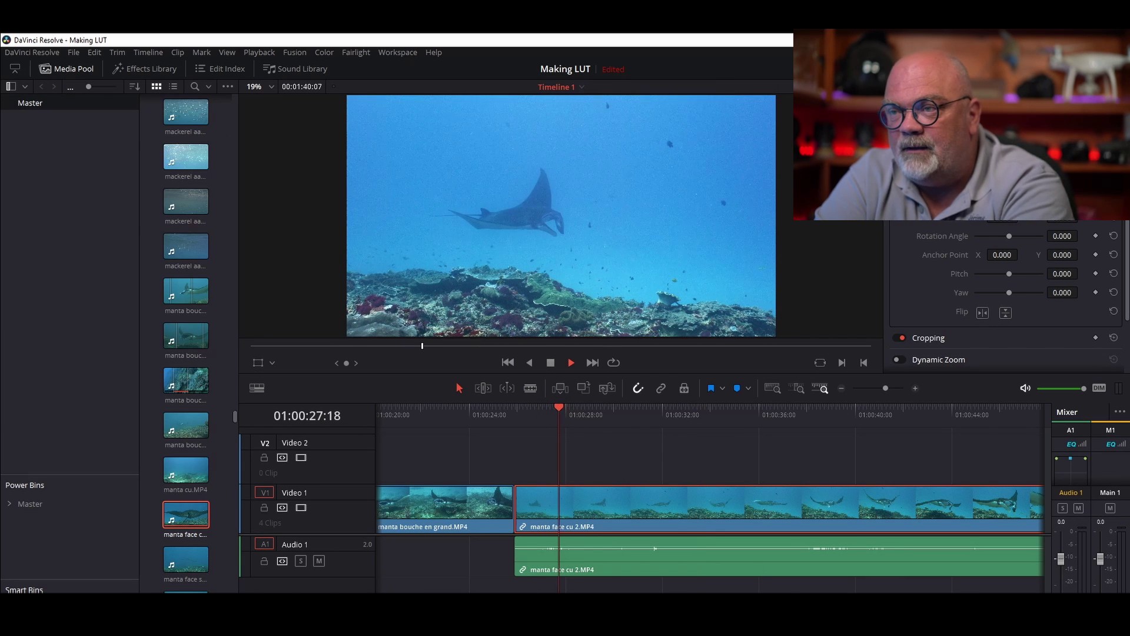
key("space")
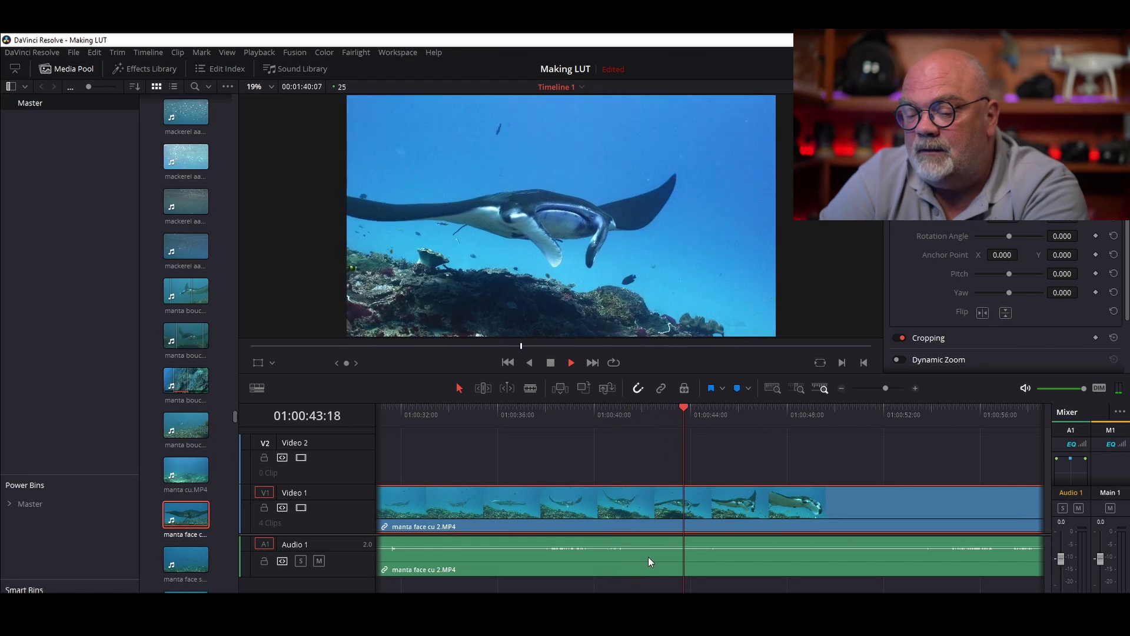
key("space")
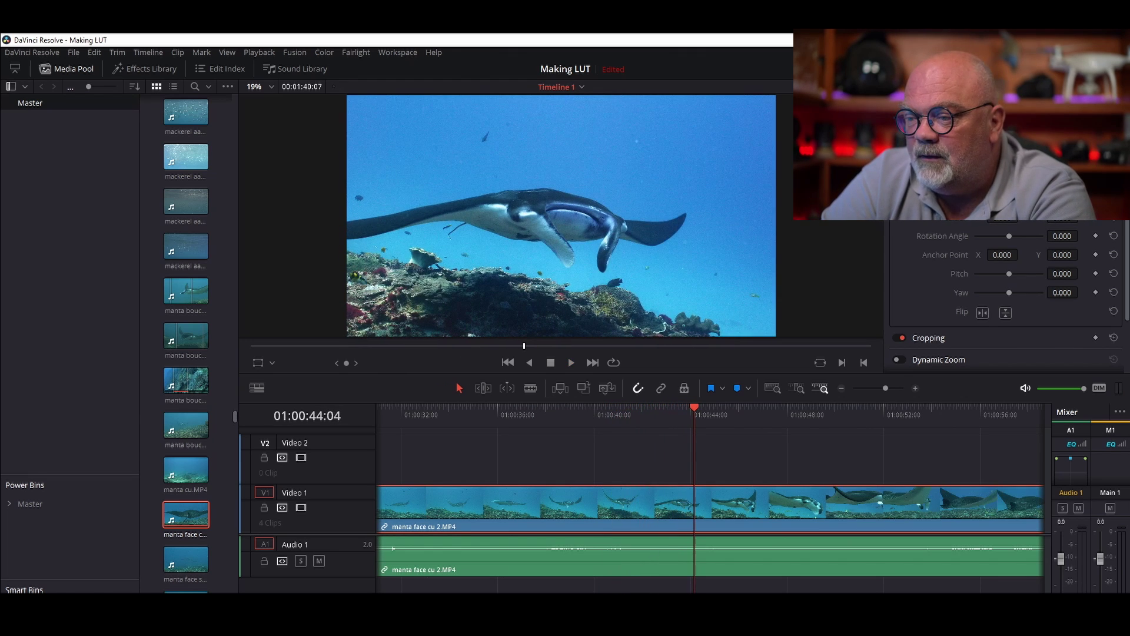
key("shift+6")
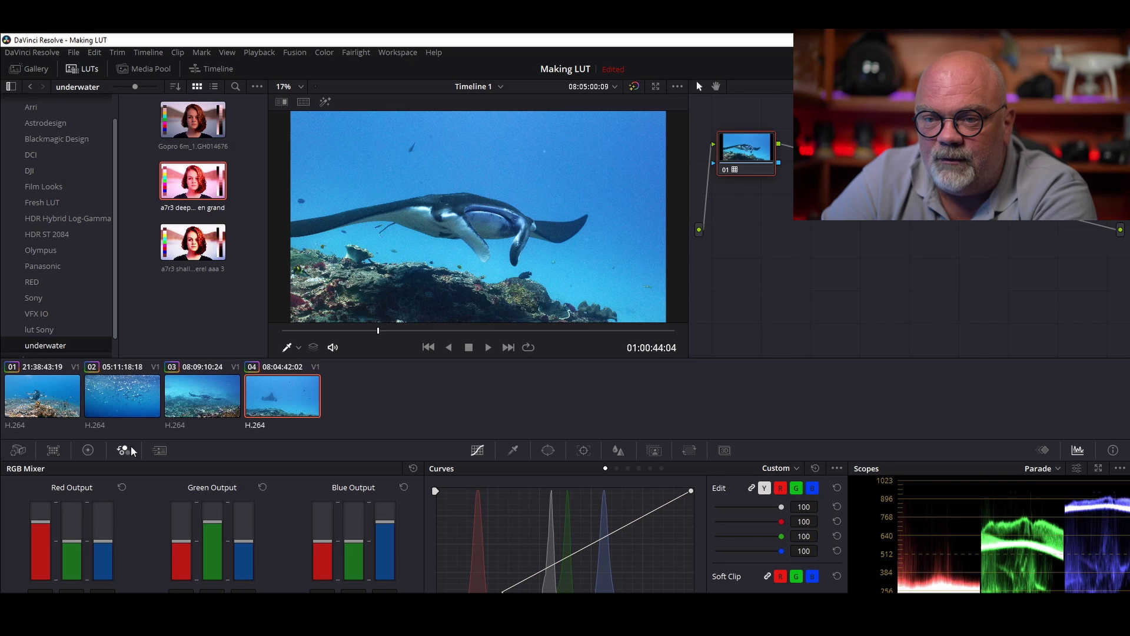
Step: Show the Lift/Gamma/Gain/Offset color wheels and play the clip forward to 01:00:49:07
left_click(88, 450)
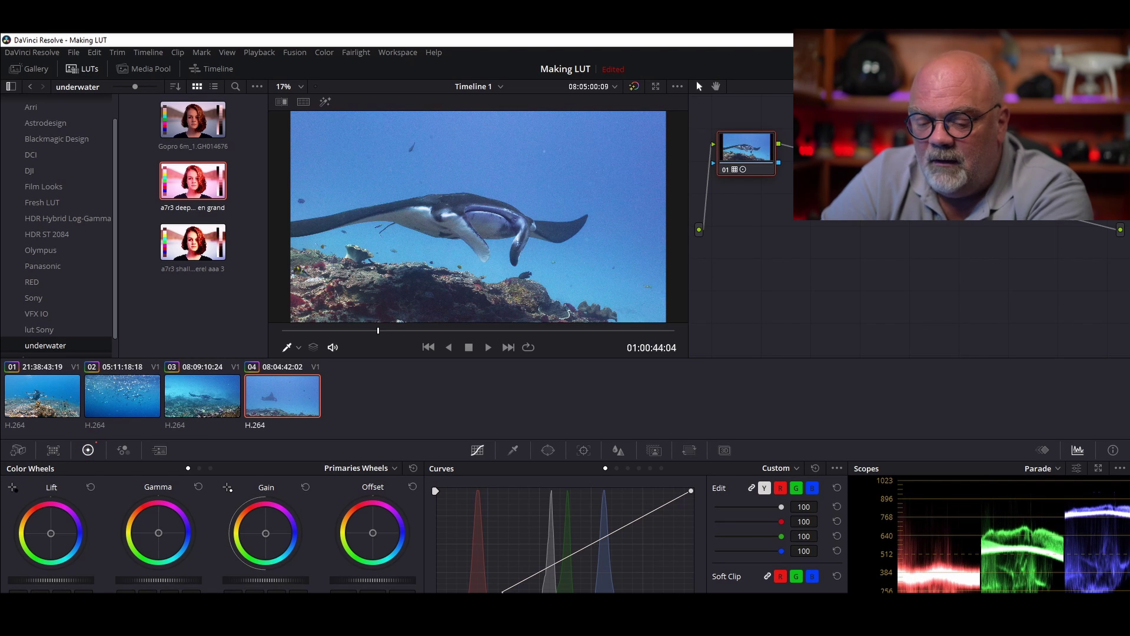
key("space")
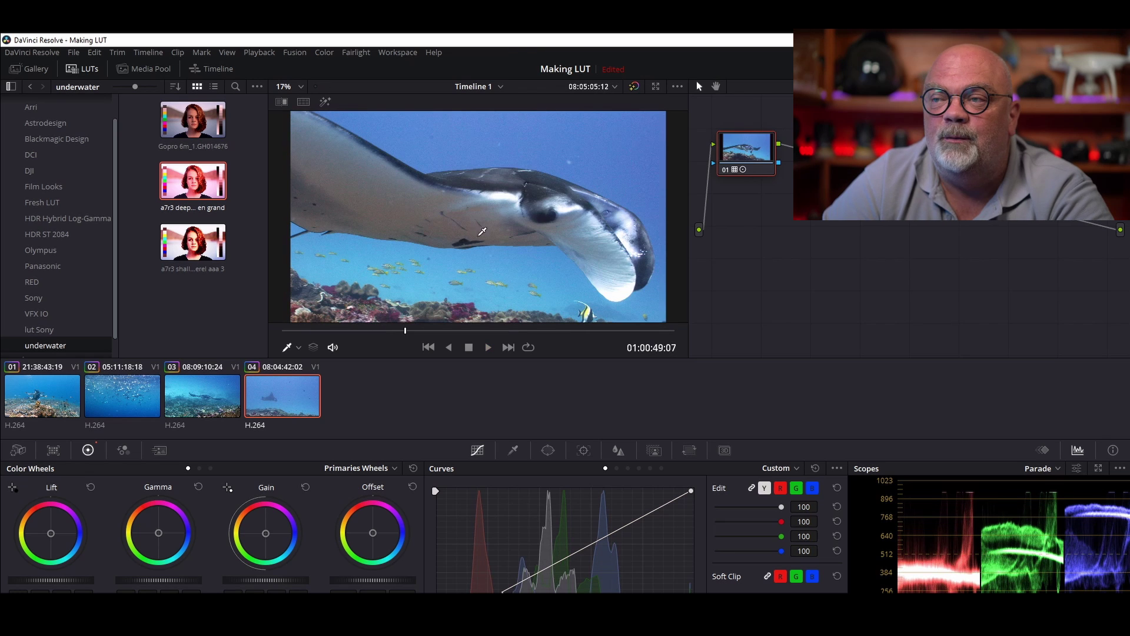